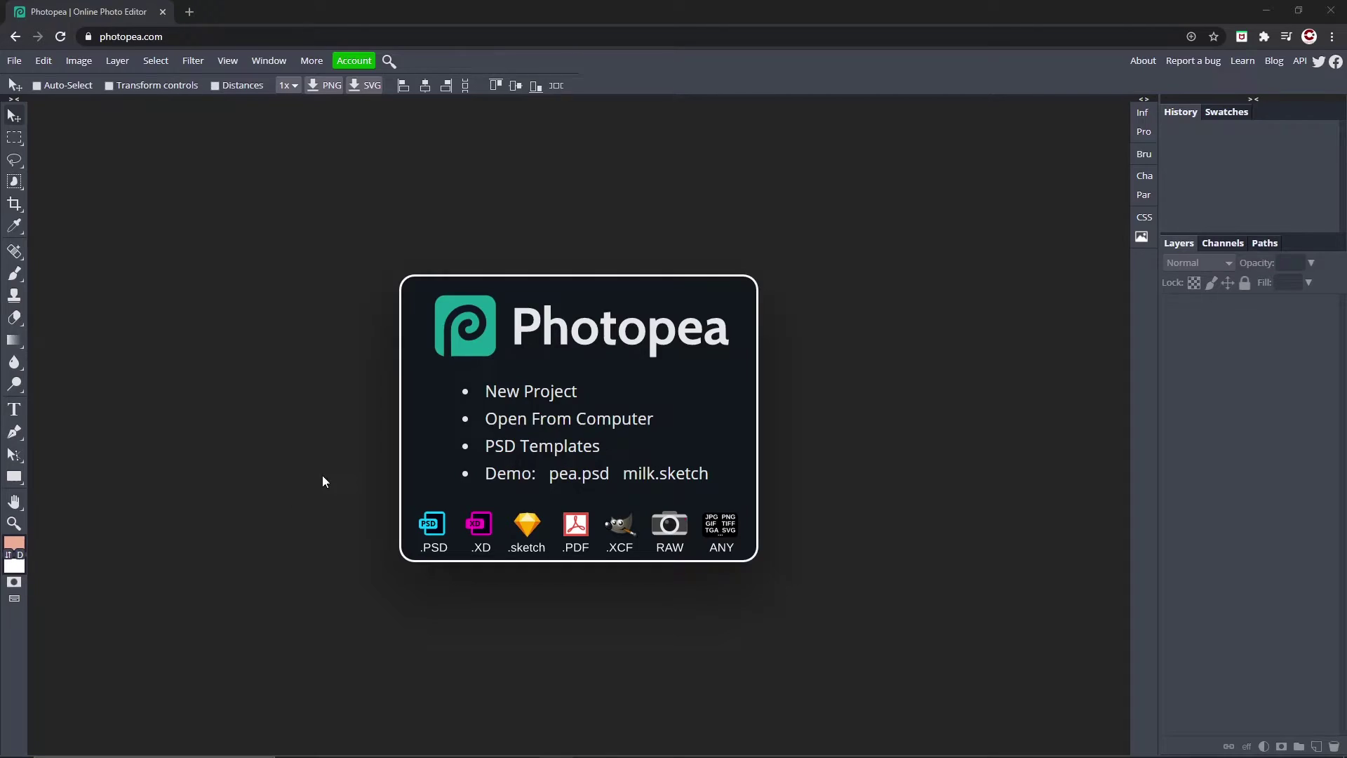
Step: Create a new black-background project and place a text box holding FIRE
left_click(508, 390)
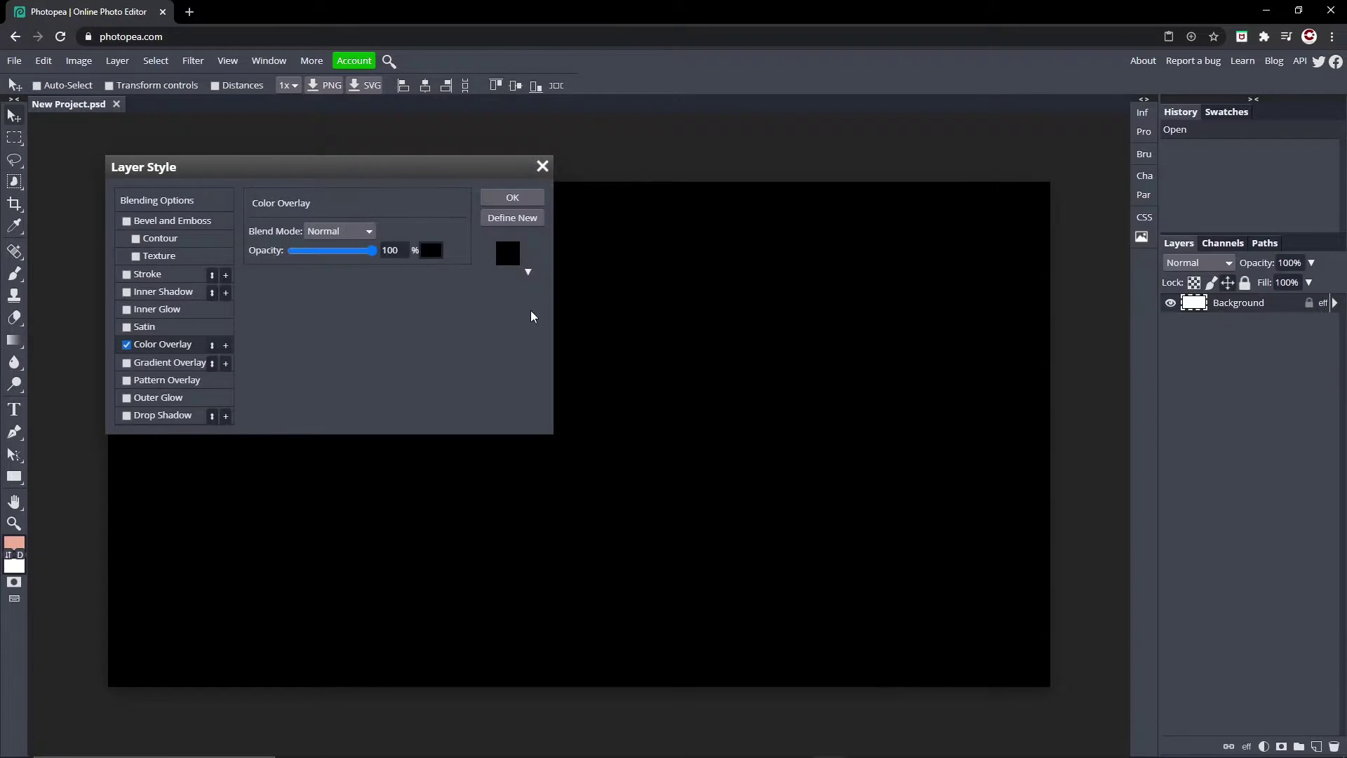
left_click(511, 197)
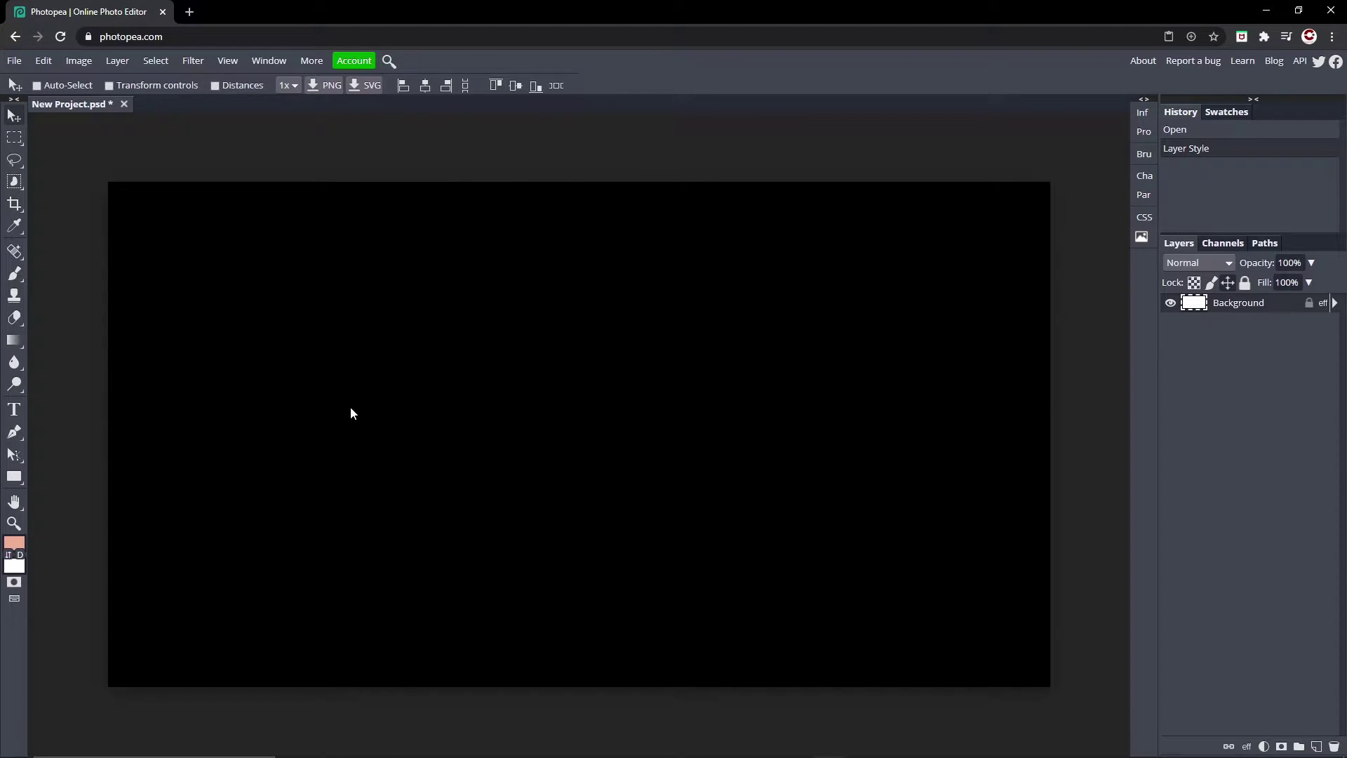
left_click(14, 410)
left_click(421, 417)
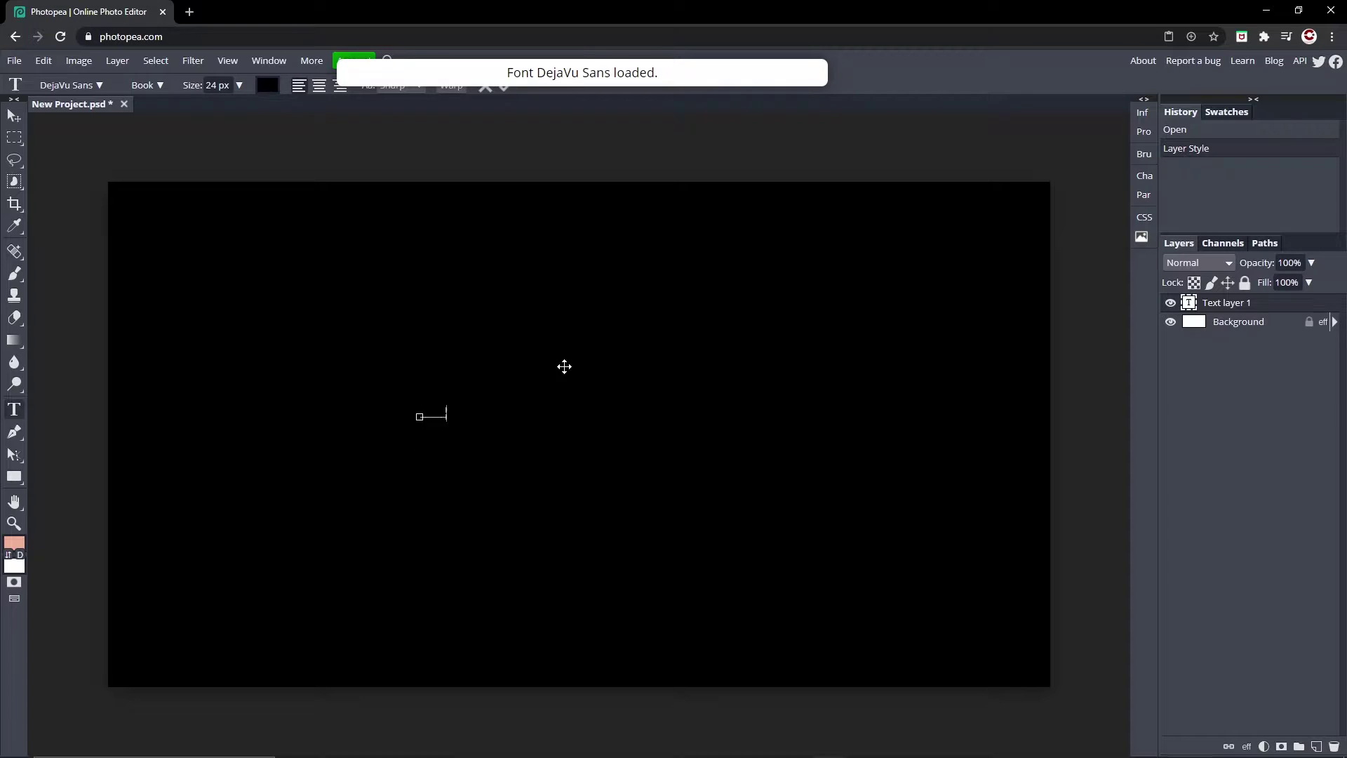
key("ctrl+a")
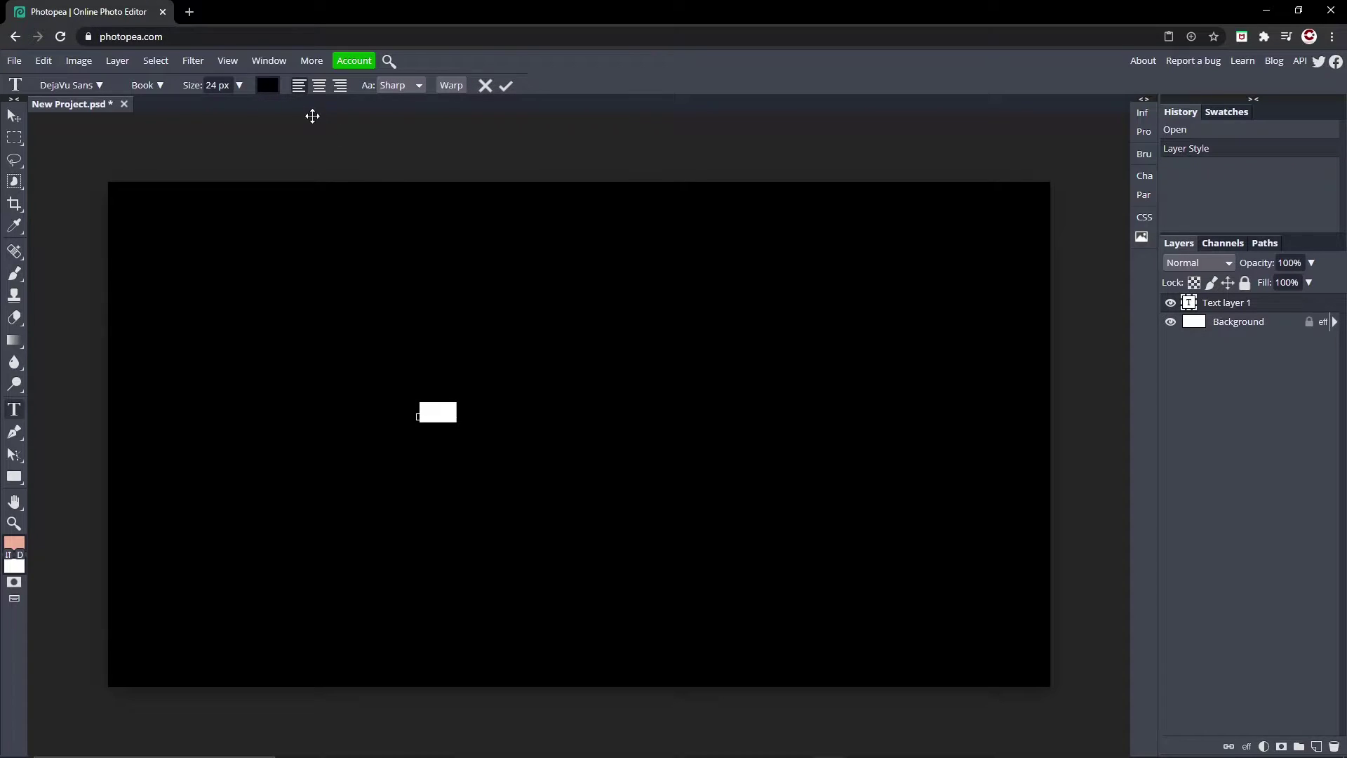
Step: Make the FIRE text white at 300 px size
left_click(263, 87)
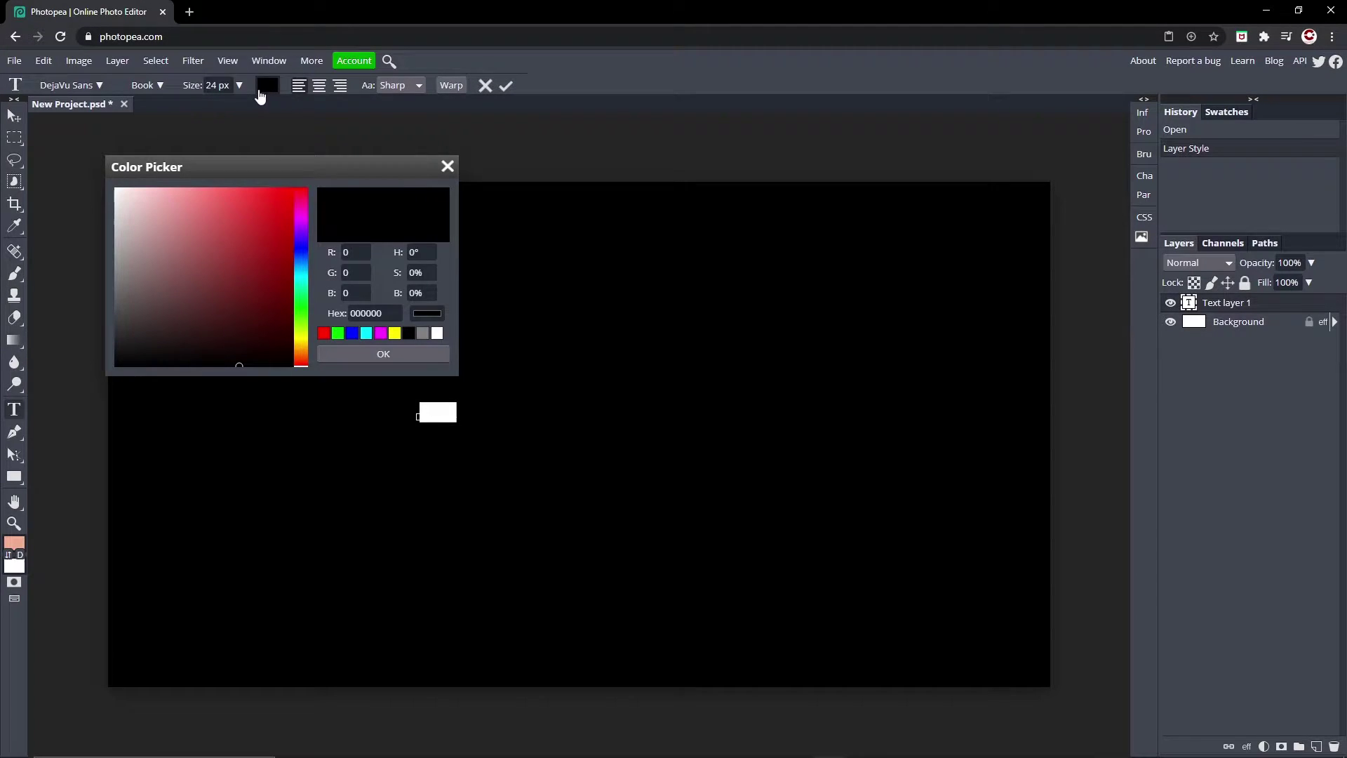
left_click_drag(245, 228, 114, 188)
left_click(428, 352)
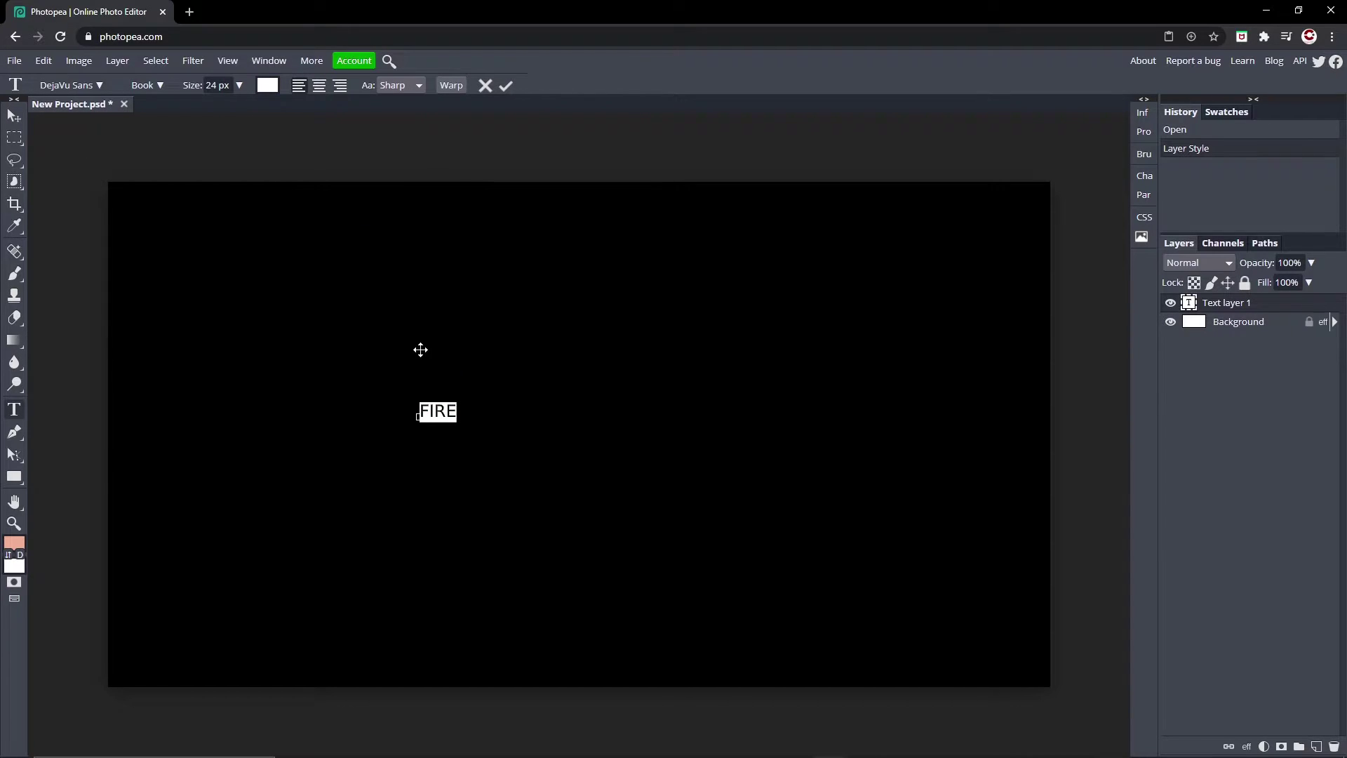
left_click(213, 82)
double_click(215, 85)
type("300 p")
key("Return")
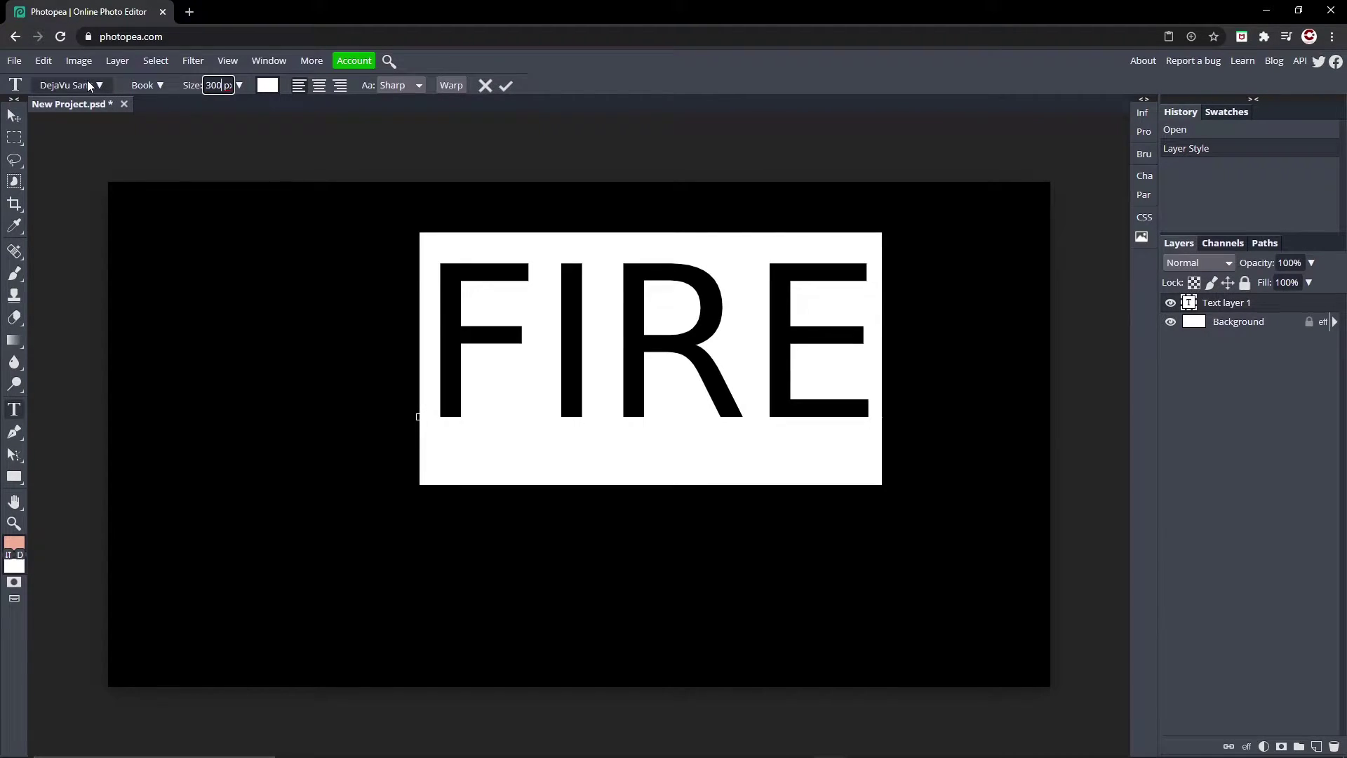
Step: Apply the LEMON MILK font, commit the text, and centre FIRE on the canvas
left_click(69, 85)
type("lem")
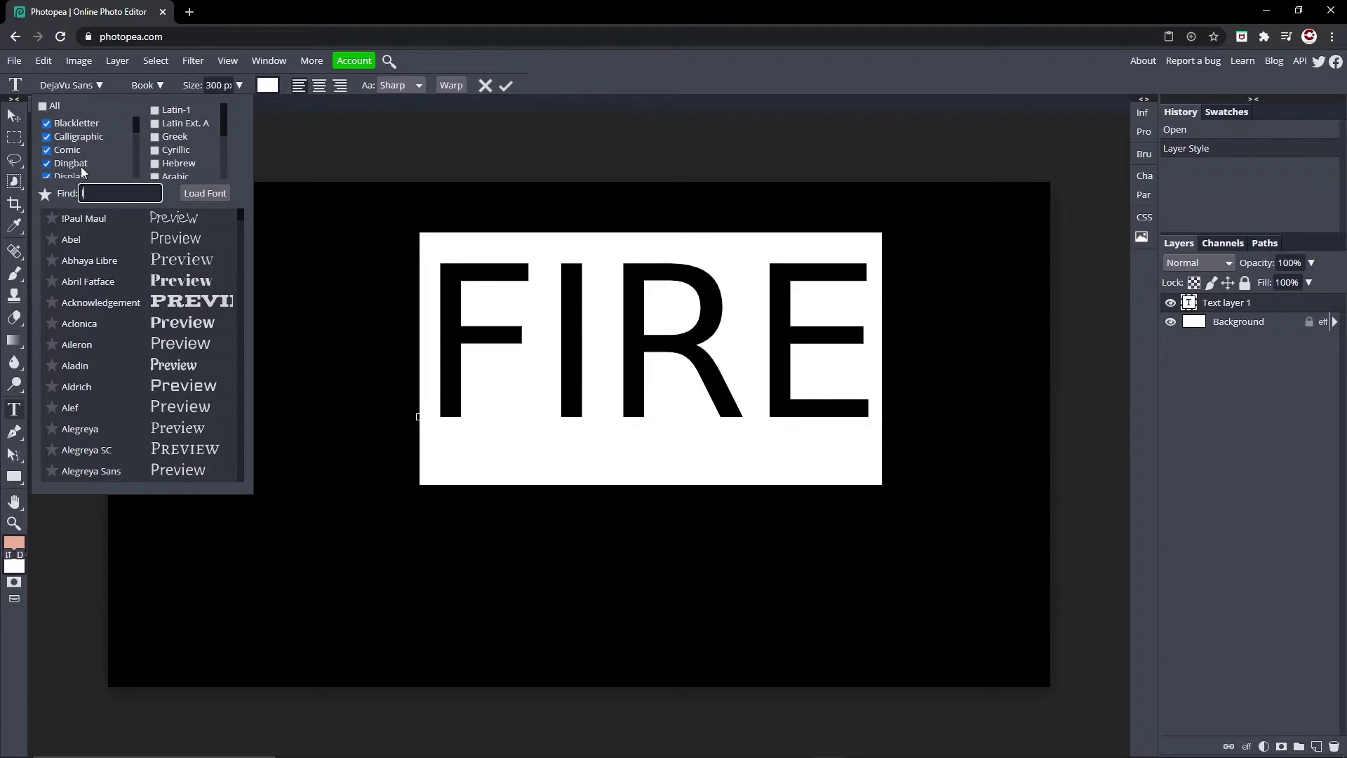
left_click(182, 343)
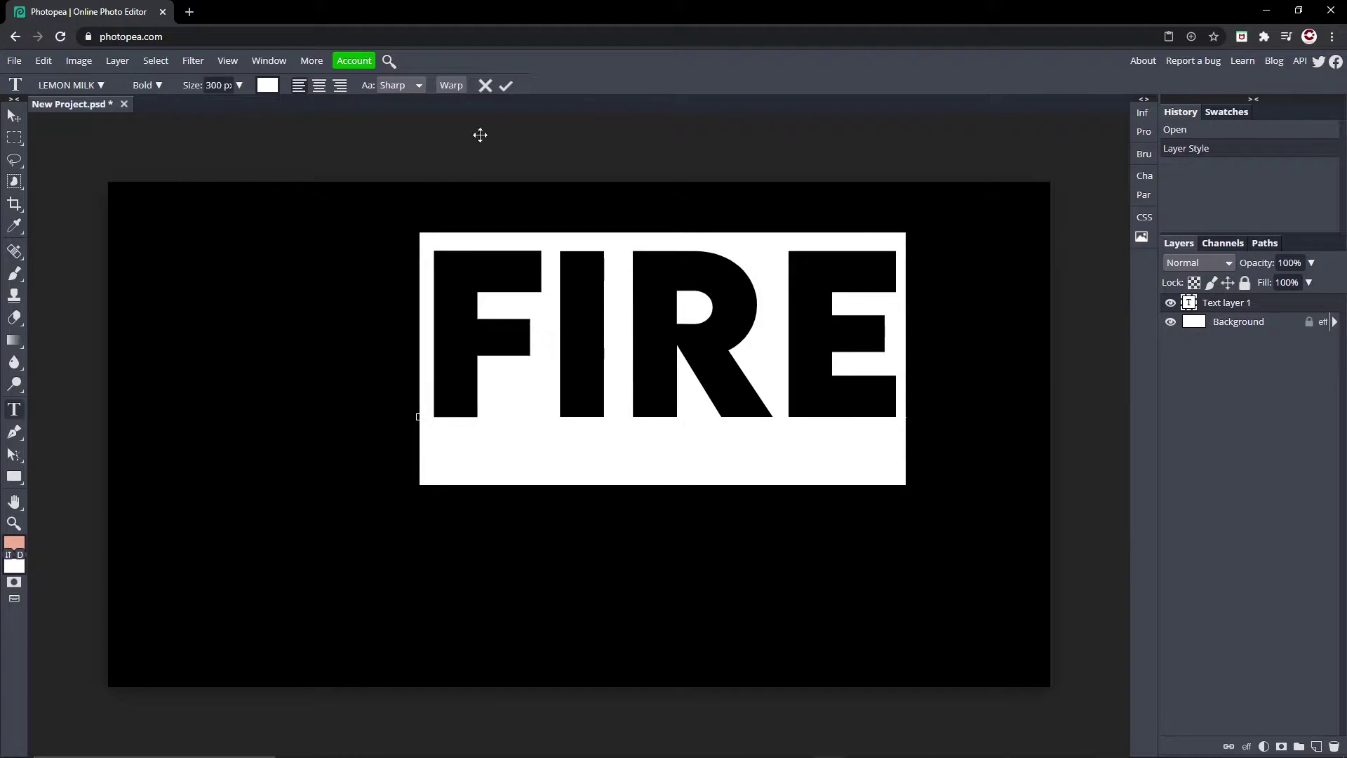
left_click(503, 86)
key("v")
left_click_drag(665, 334, 607, 442)
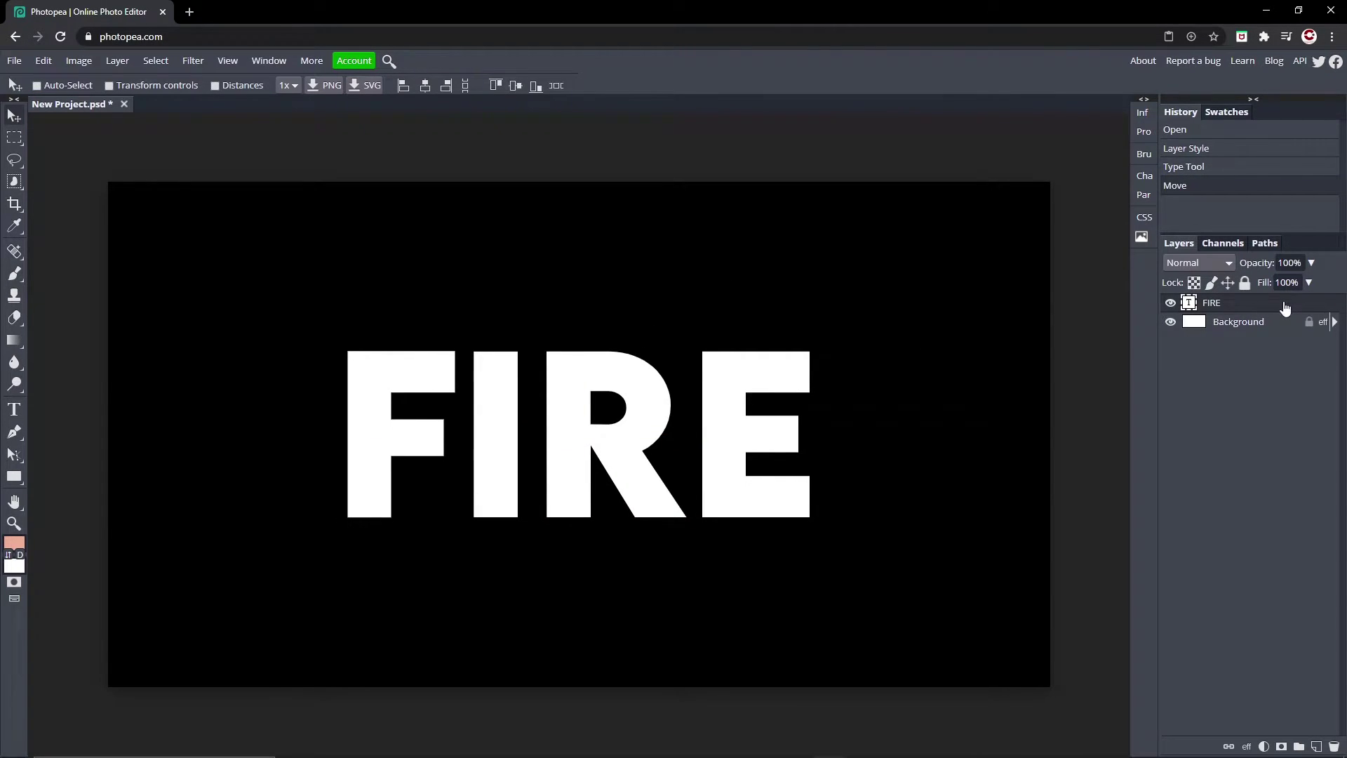
Step: Enable Outer Glow in FIRE's layer styles and pick a red glow colour
double_click(1283, 307)
left_click_drag(409, 165, 1111, 145)
left_click(831, 382)
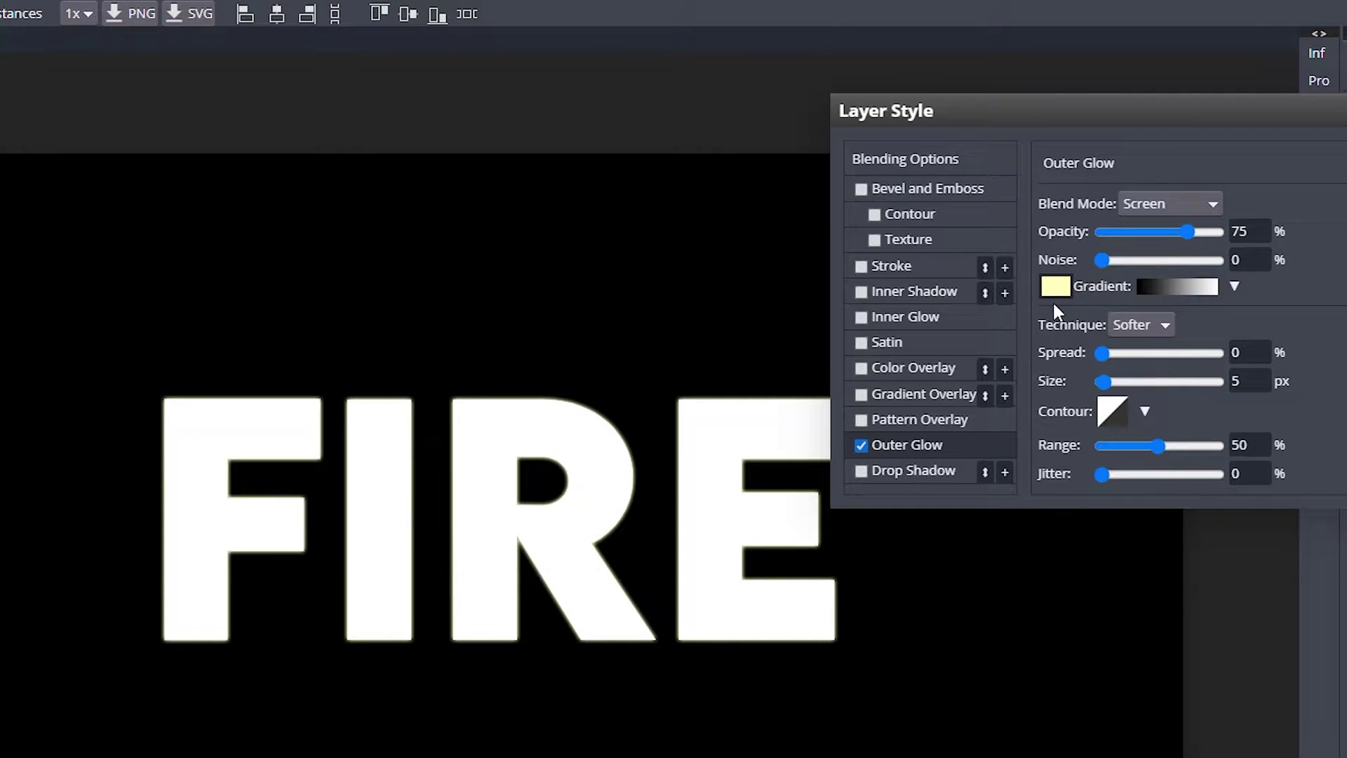
left_click(1055, 286)
left_click_drag(400, 355, 406, 470)
left_click(397, 295)
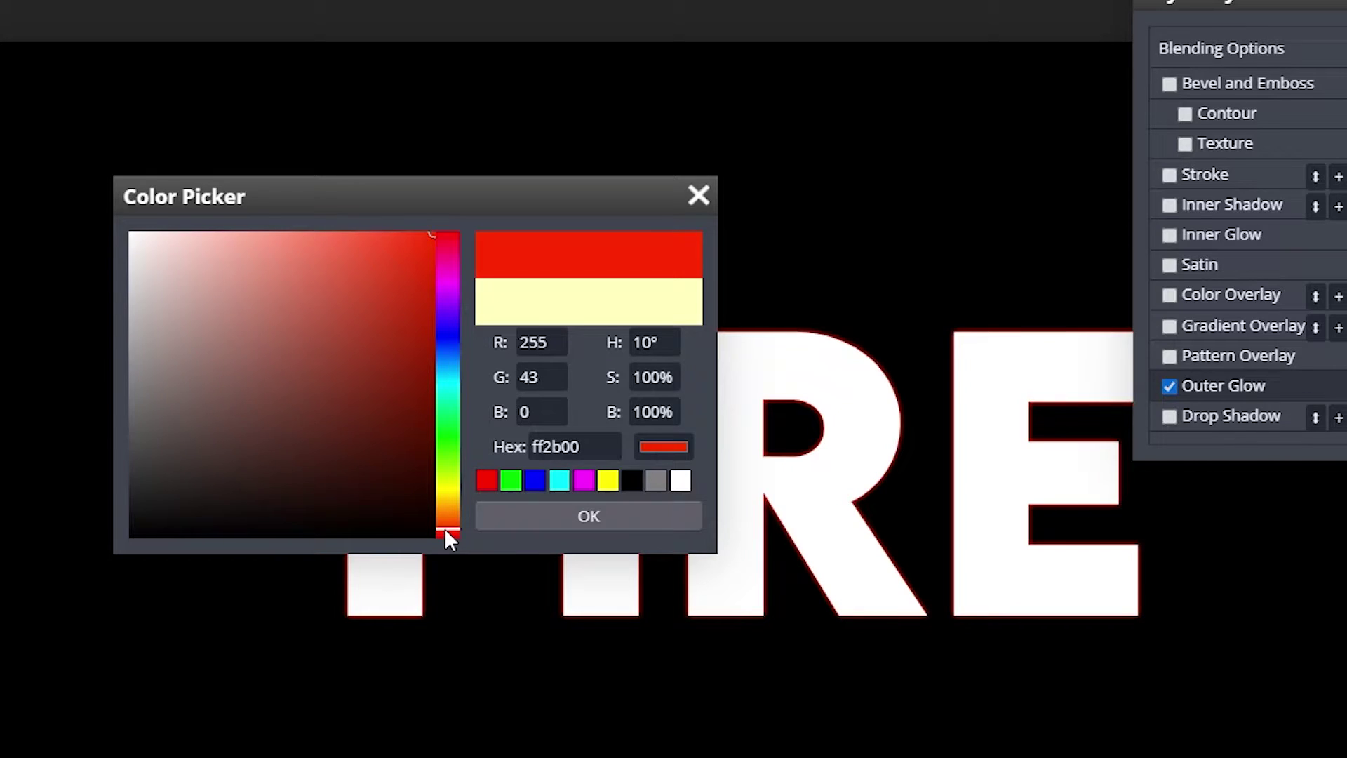
left_click_drag(417, 263, 442, 263)
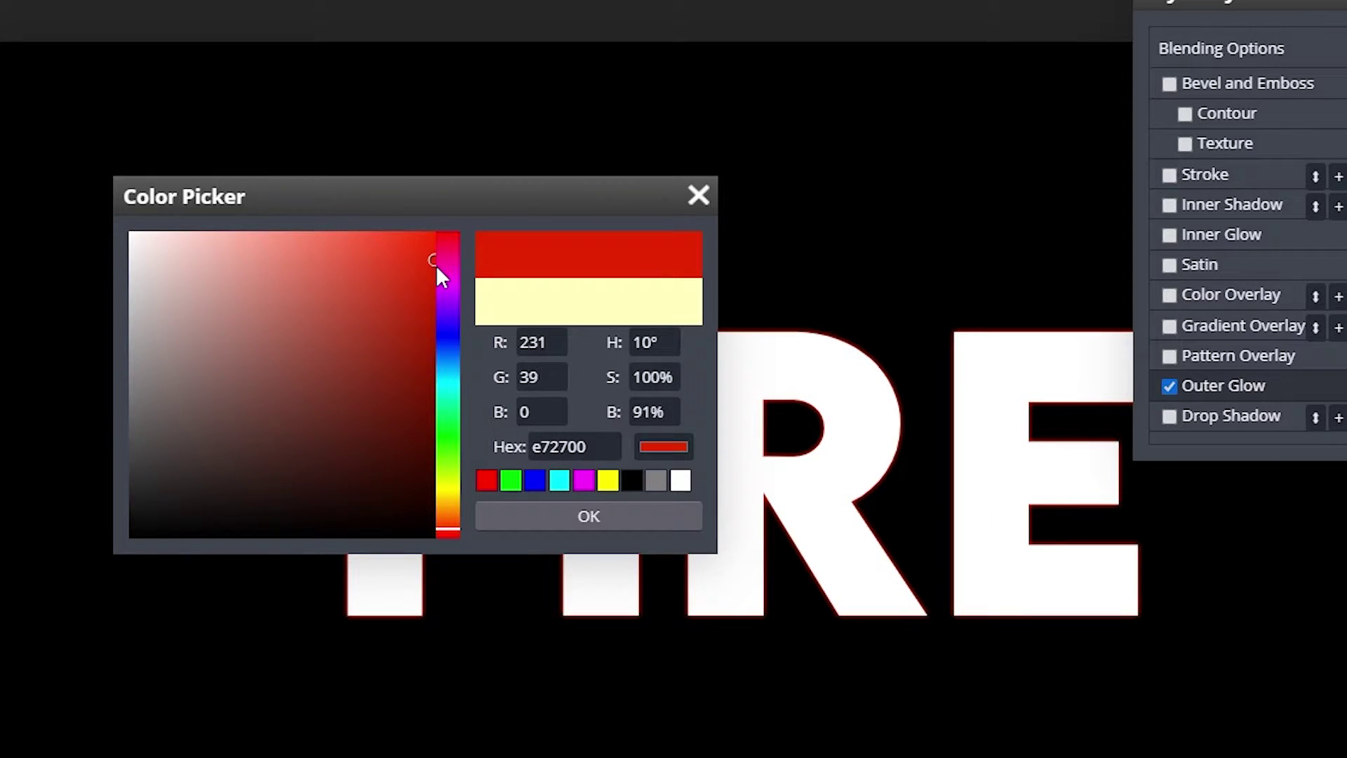
Step: Fine-tune and confirm the red glow shade, then set glow size to 12 px
left_click(597, 456)
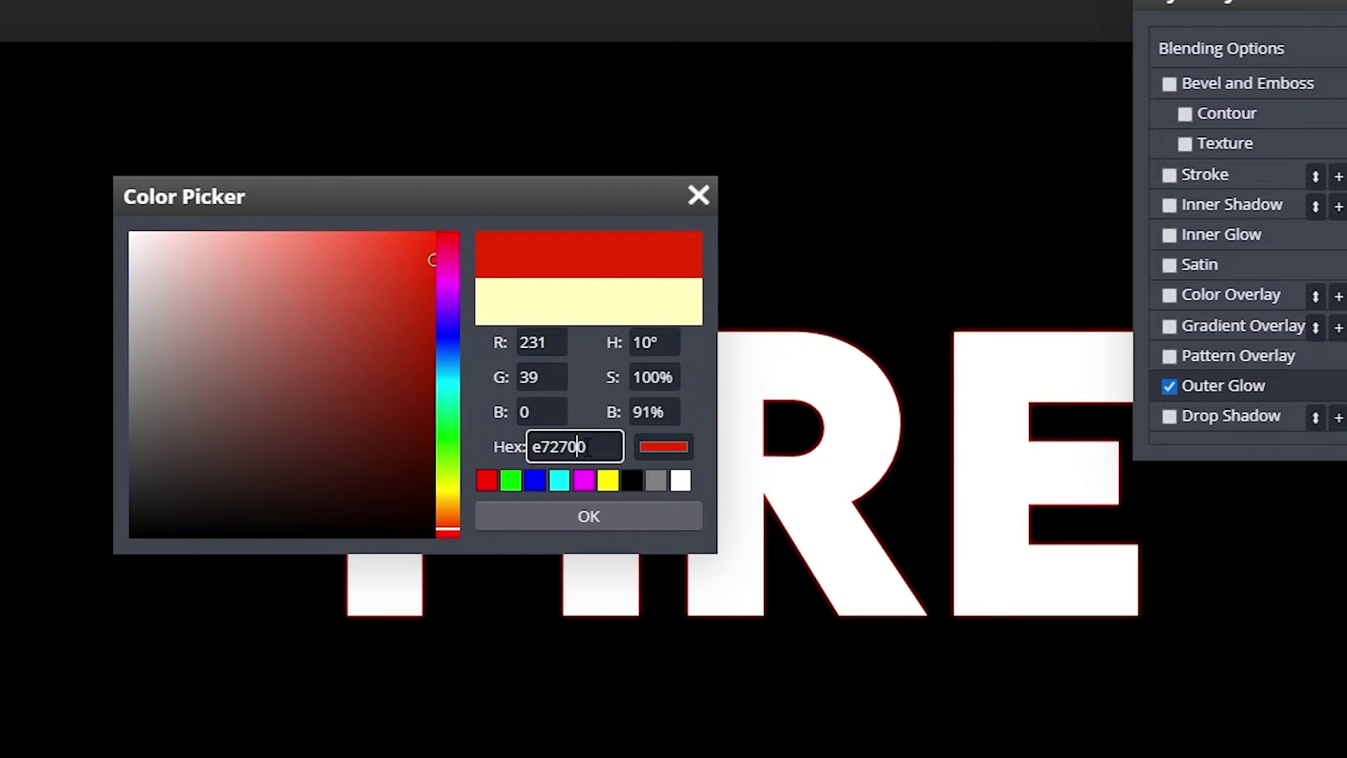
mouse_move(589, 446)
left_mouse_down()
mouse_move(428, 527)
mouse_move(449, 550)
left_mouse_up()
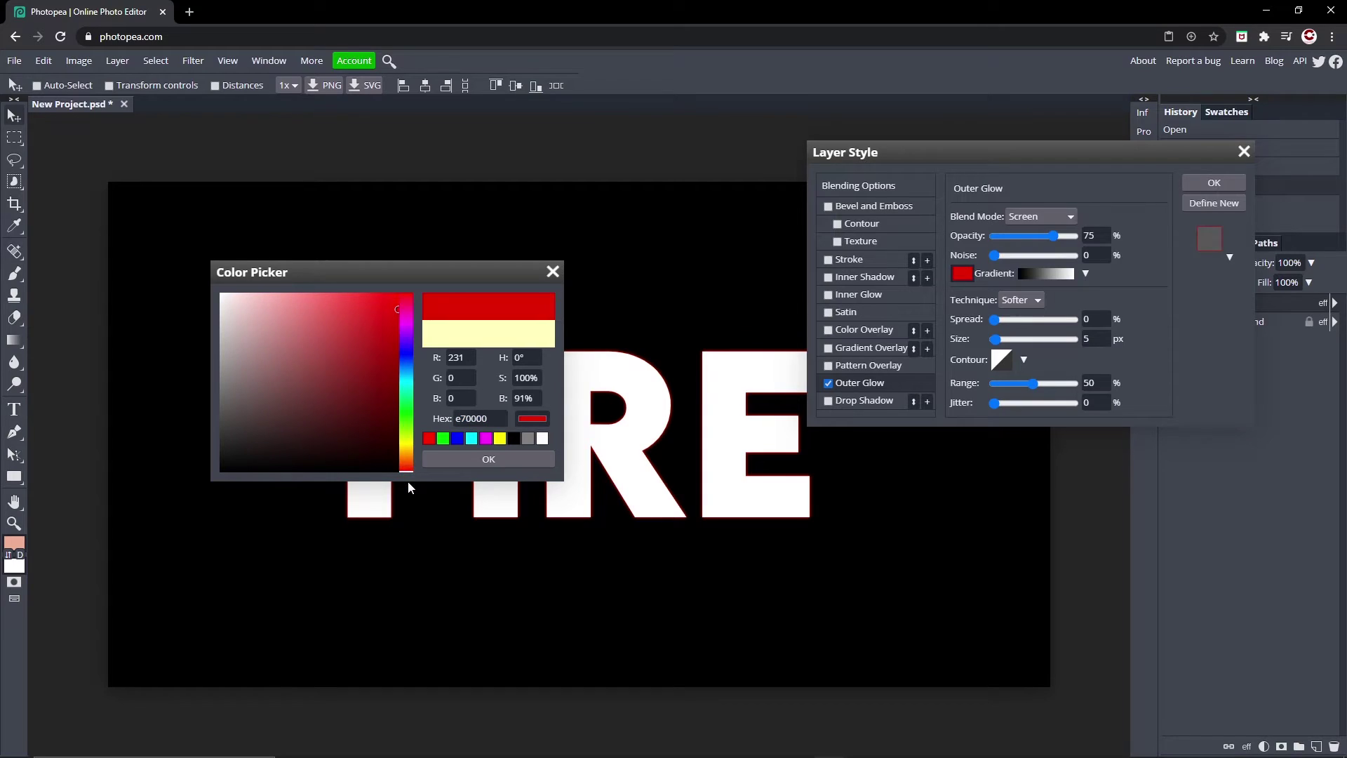
left_click(397, 308)
left_click(486, 460)
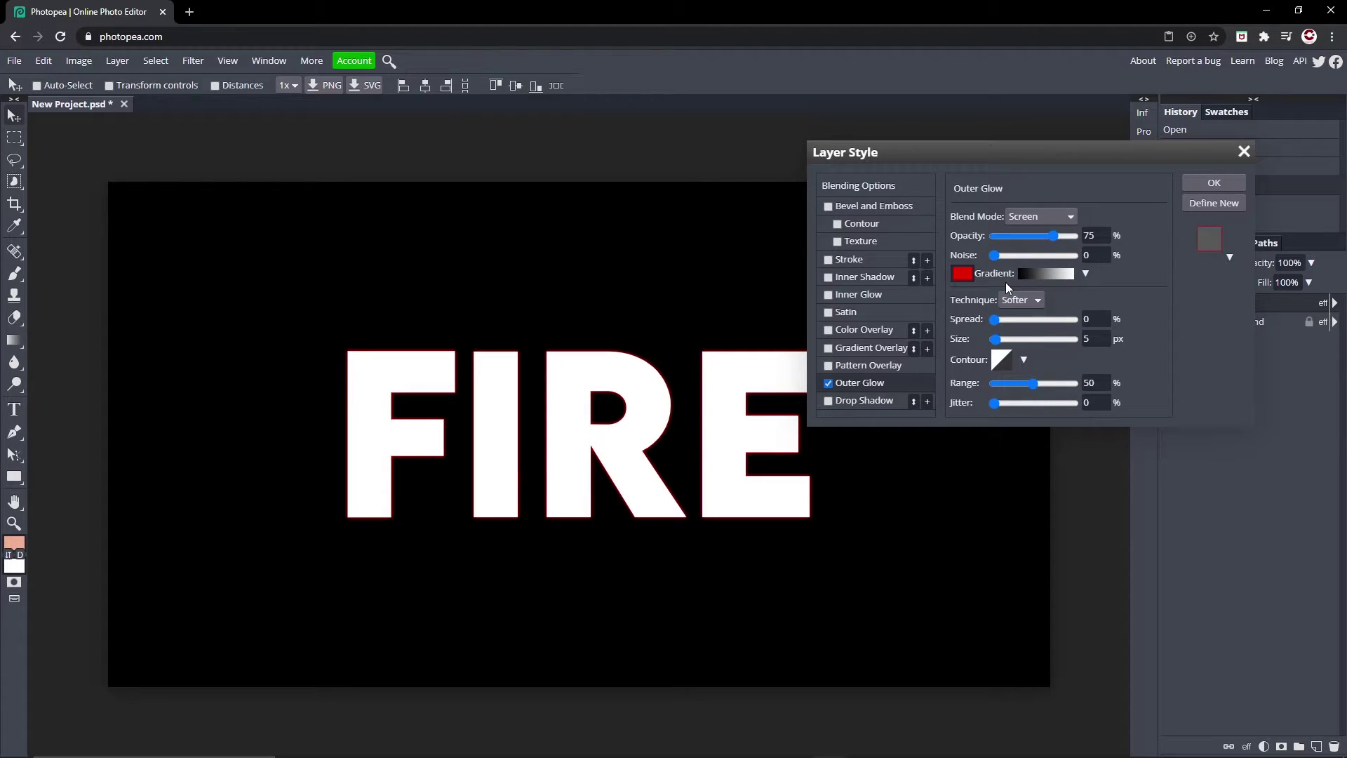
left_click(1089, 341)
type("12")
key("Return")
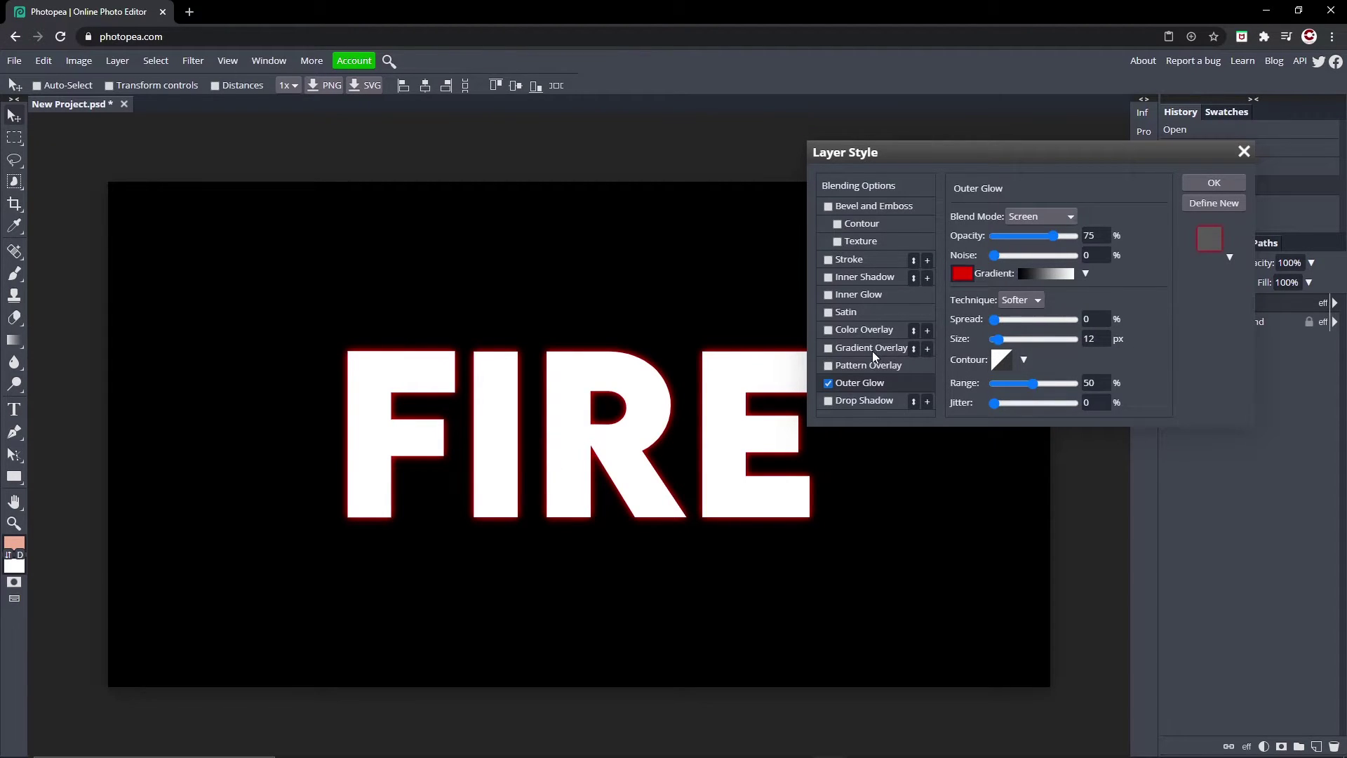
Step: Enable Color Overlay on FIRE and pick orange (ff6d00) as its colour
left_click(828, 330)
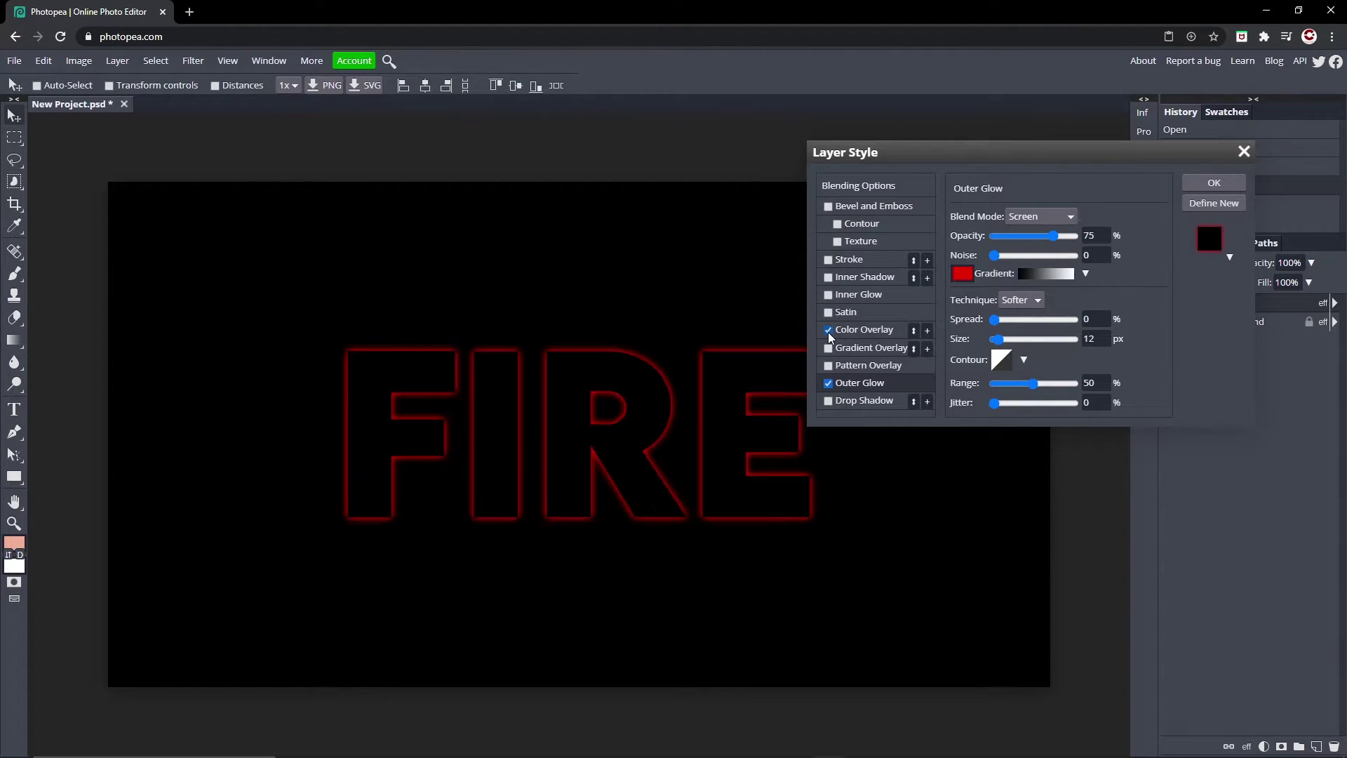
left_click(868, 328)
left_click(1129, 237)
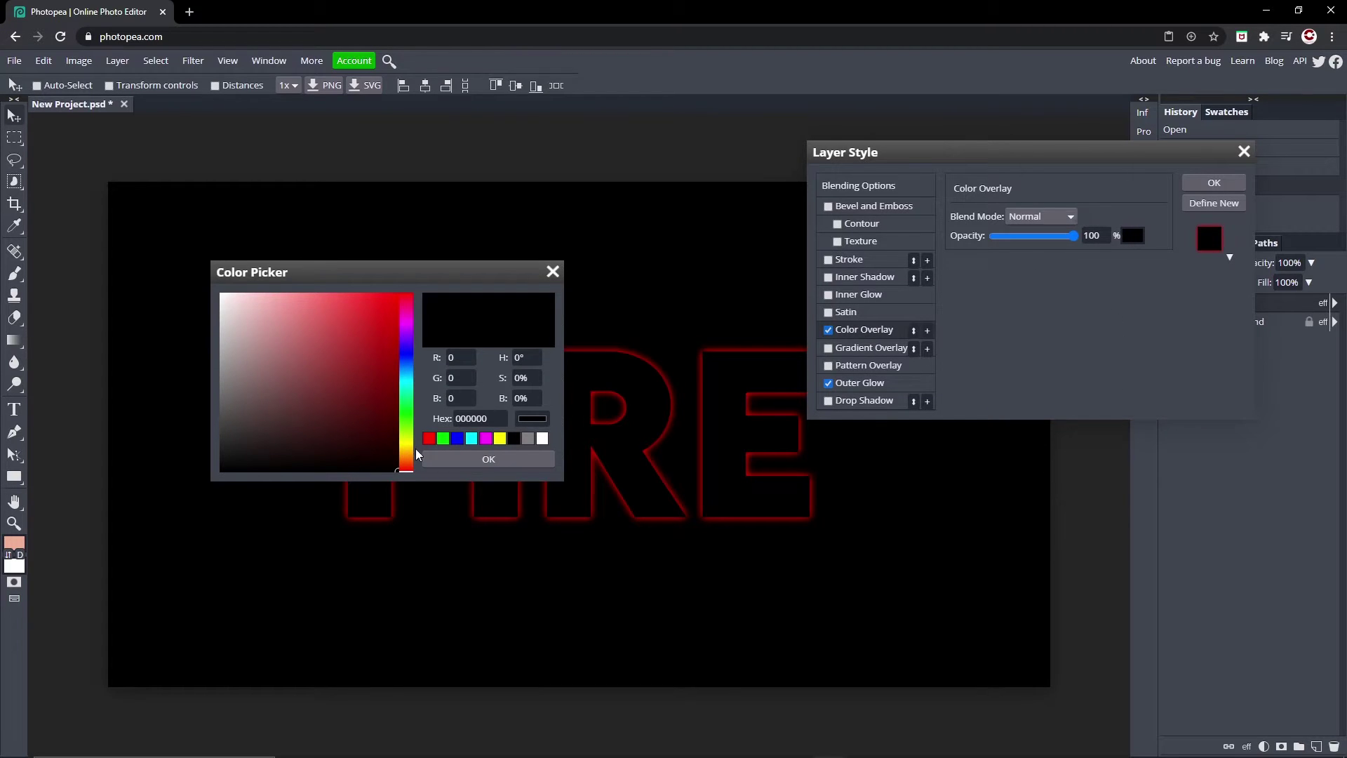
left_click_drag(411, 470, 410, 433)
left_click(396, 296)
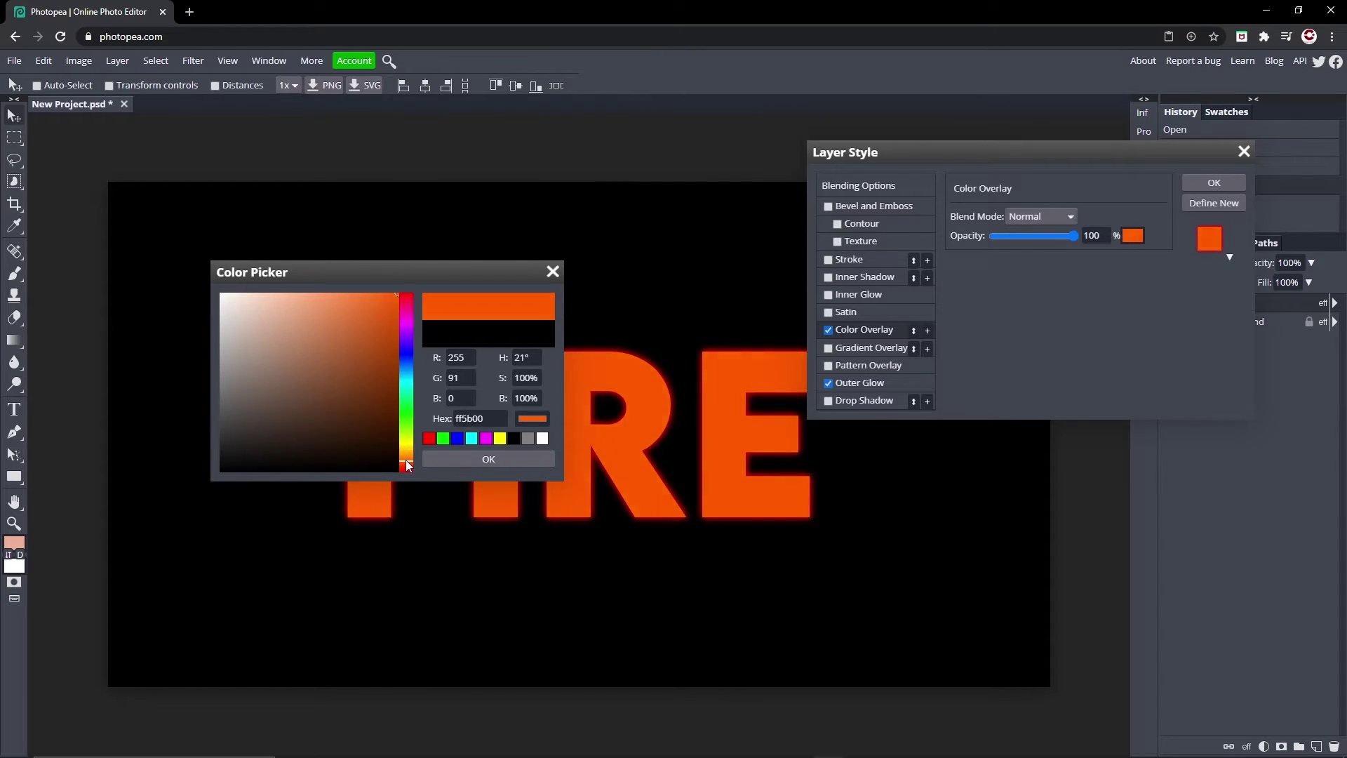
Step: Confirm the orange overlay, then enable Satin with a deep brown-orange colour
left_click(507, 465)
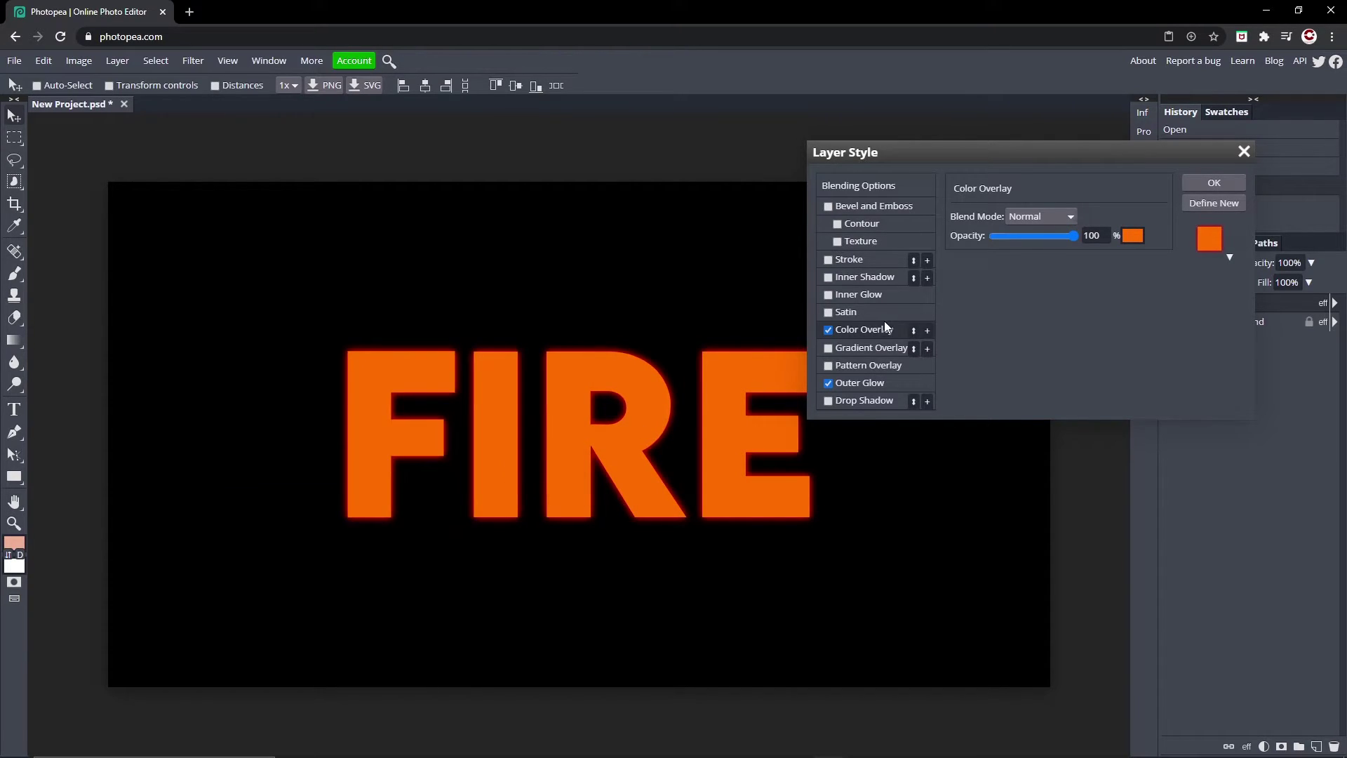
left_click(831, 312)
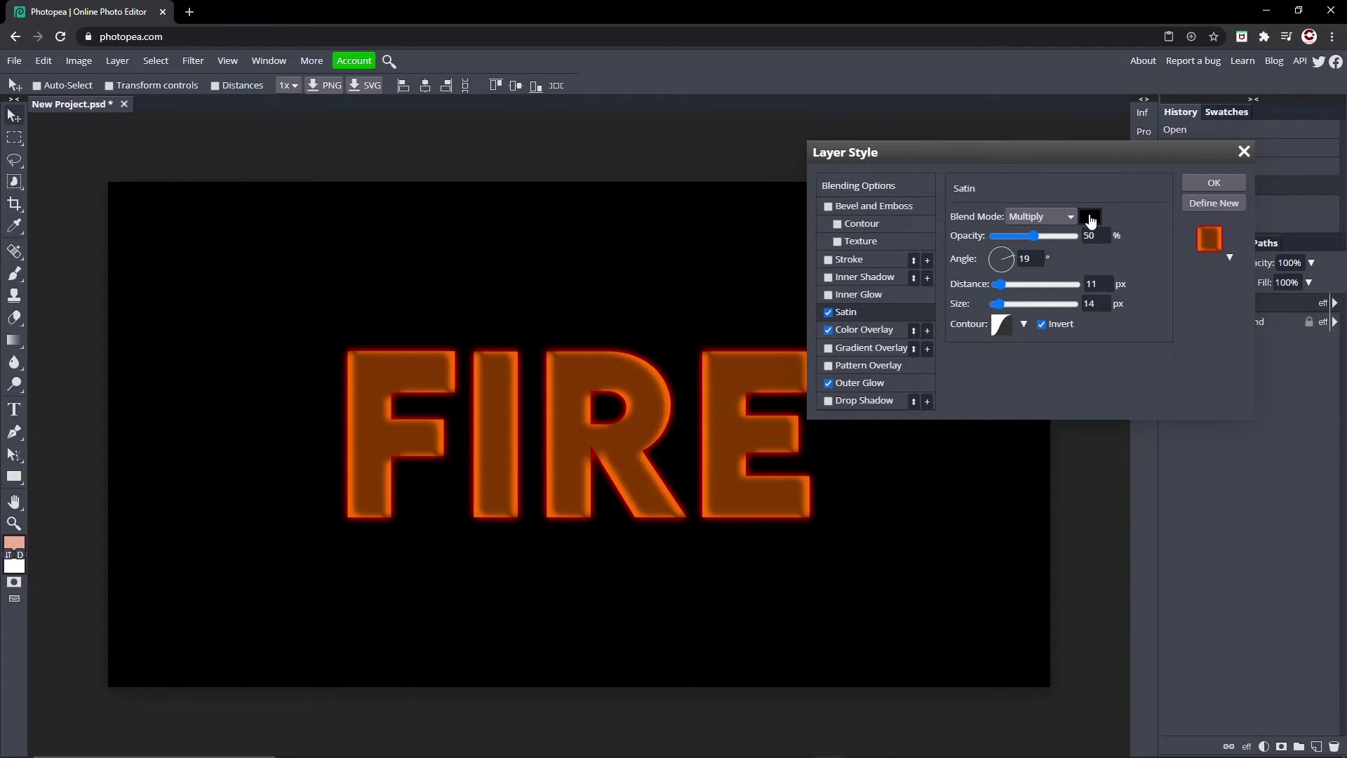
left_click(1095, 215)
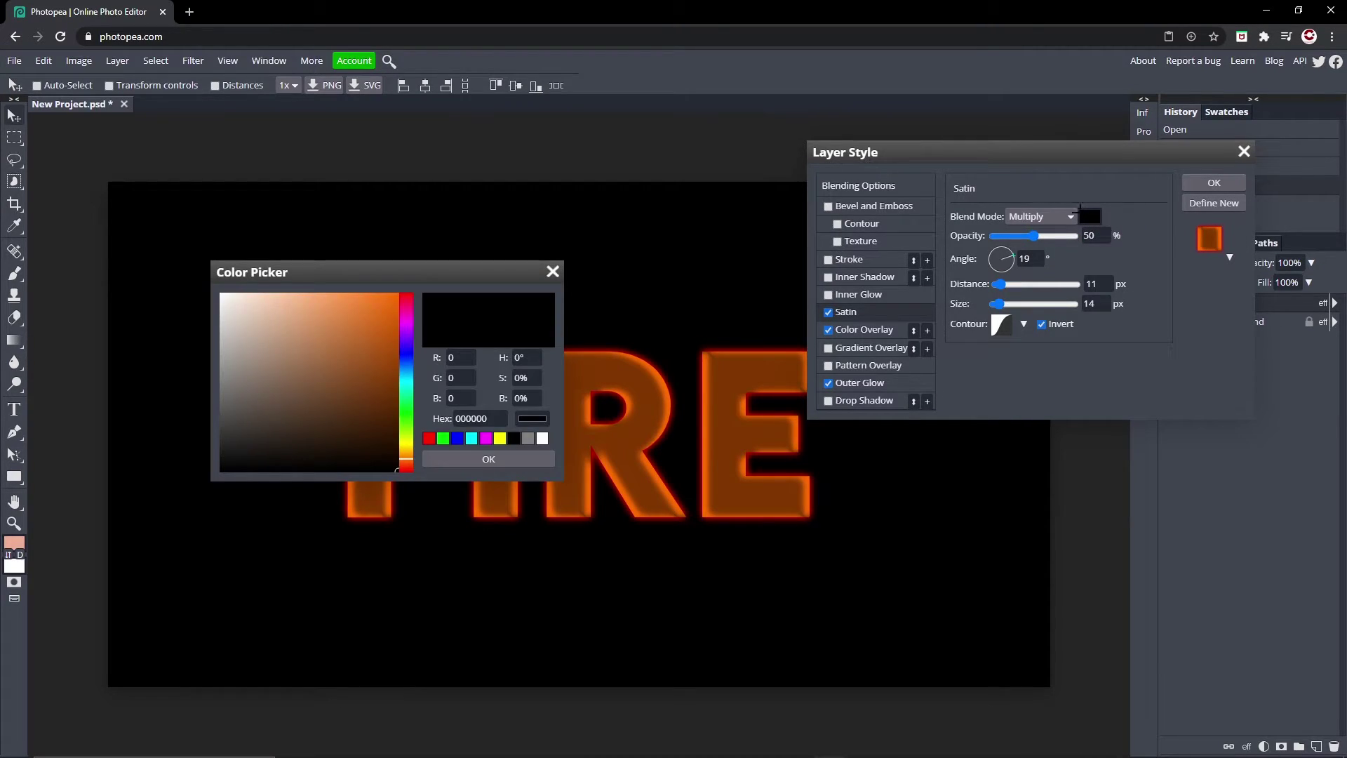
left_click(553, 272)
left_click(1040, 215)
left_click(1102, 230)
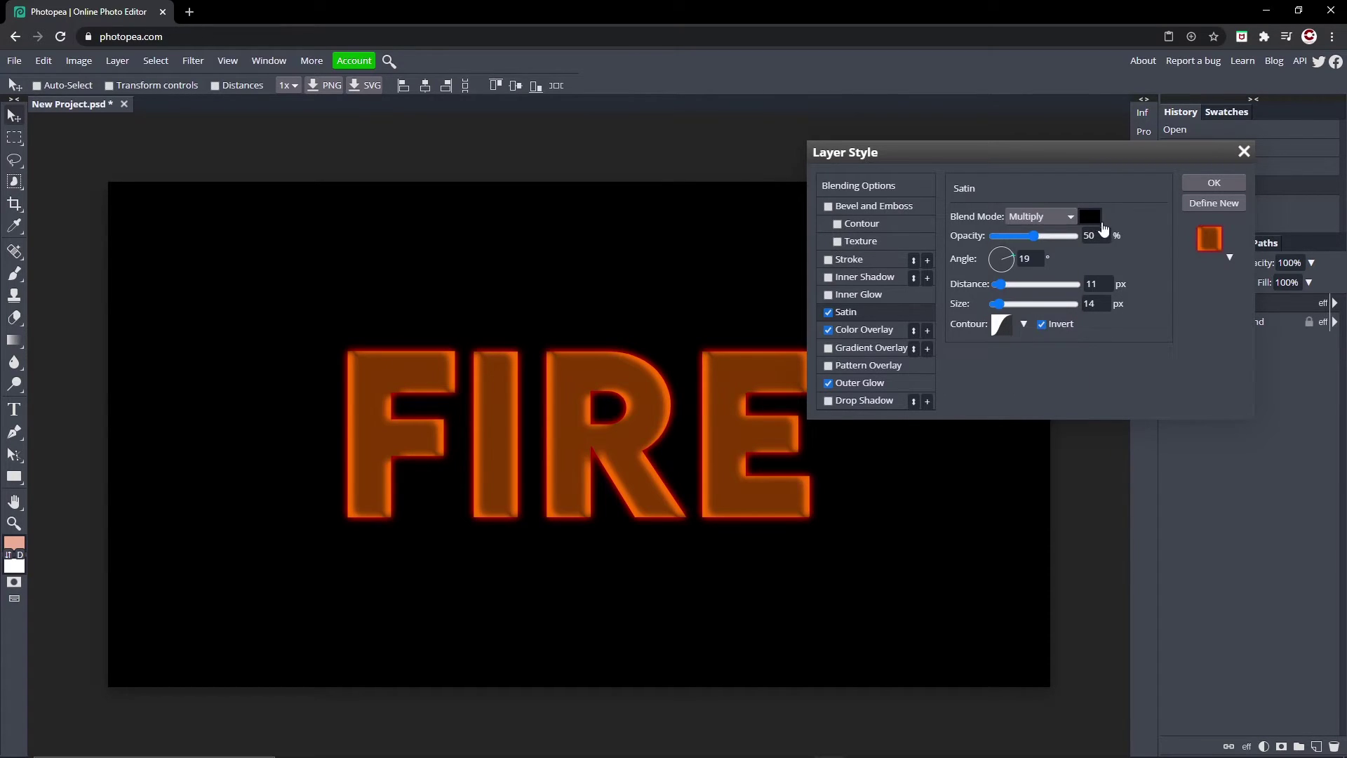
left_click_drag(371, 341, 462, 277)
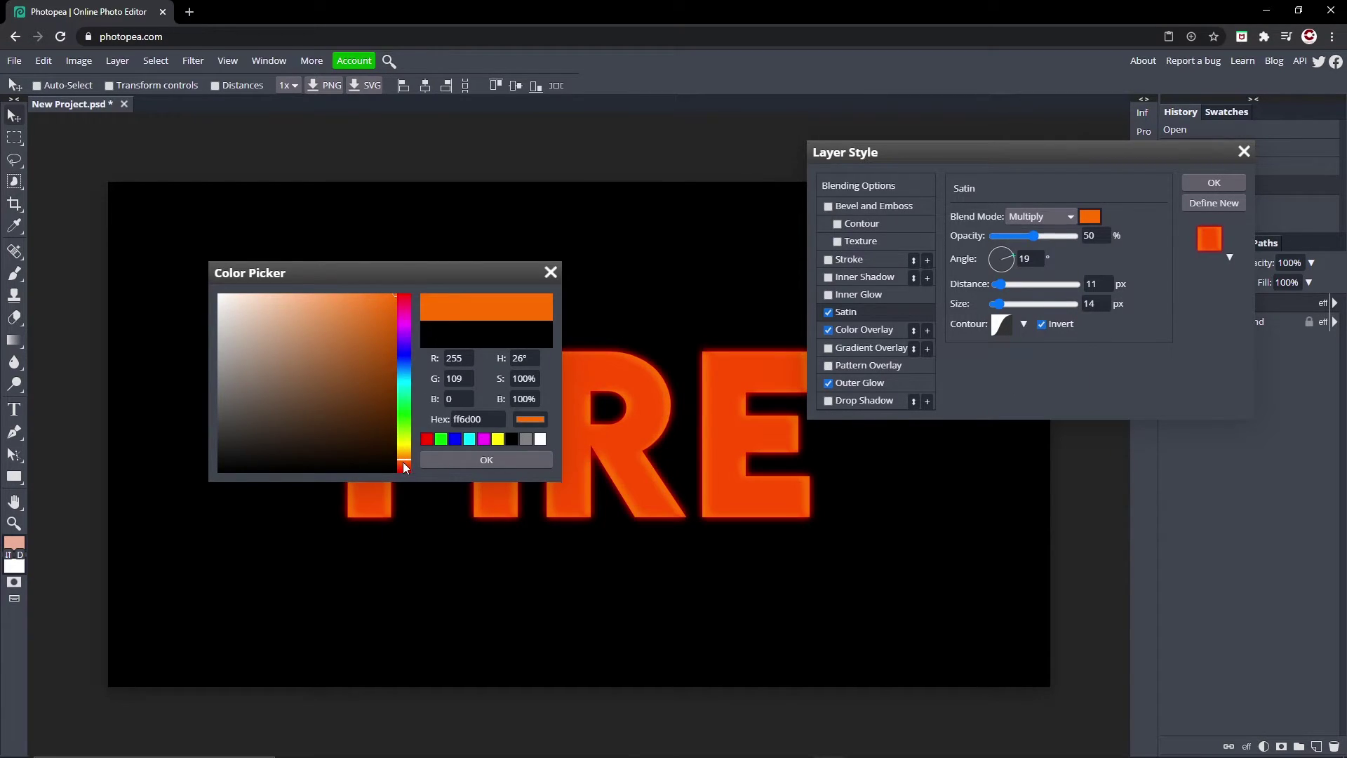
left_click_drag(404, 467, 402, 465)
mouse_move(390, 397)
left_mouse_down()
mouse_move(422, 381)
mouse_move(435, 405)
mouse_move(401, 451)
mouse_move(397, 382)
mouse_move(415, 419)
left_mouse_up()
left_click(488, 462)
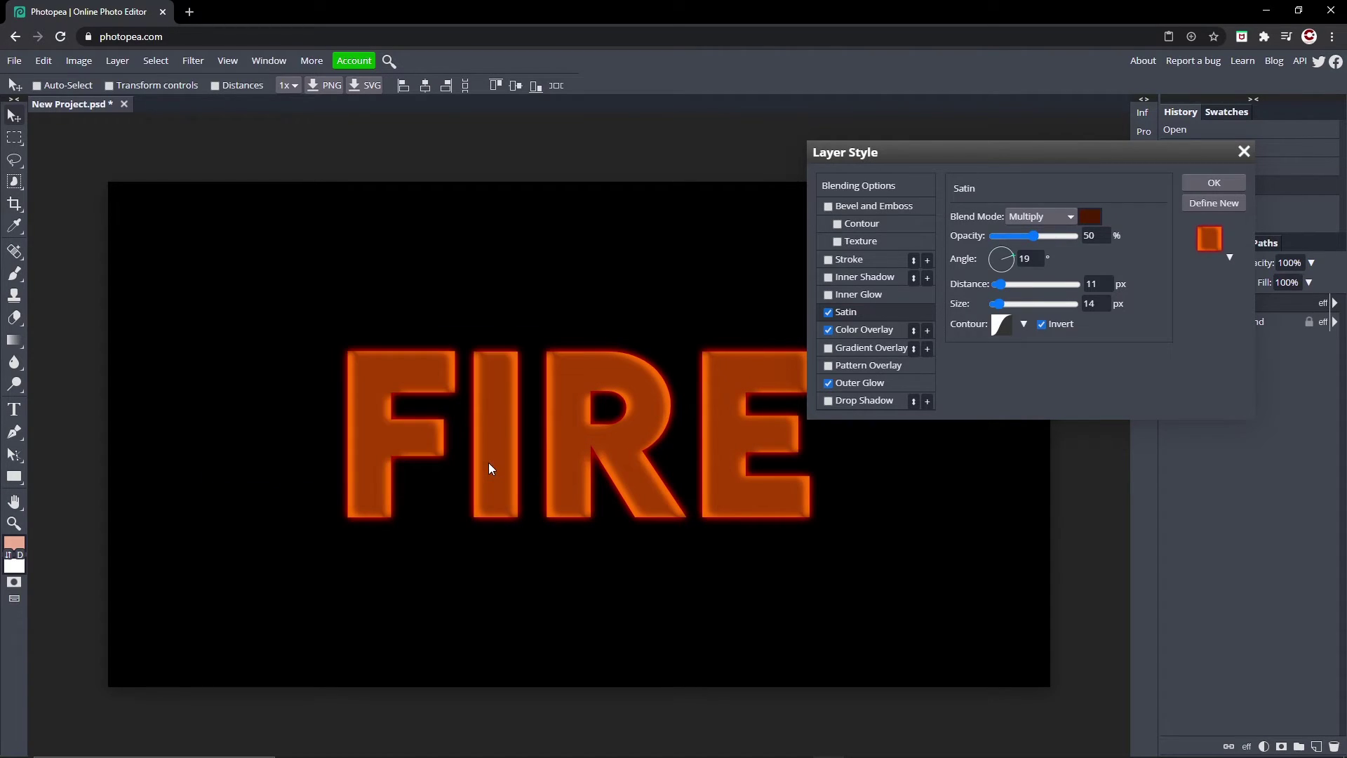
Step: Enable a Color Dodge Inner Glow at 59% opacity, 5% spread, 8 px, and OK
left_click(828, 295)
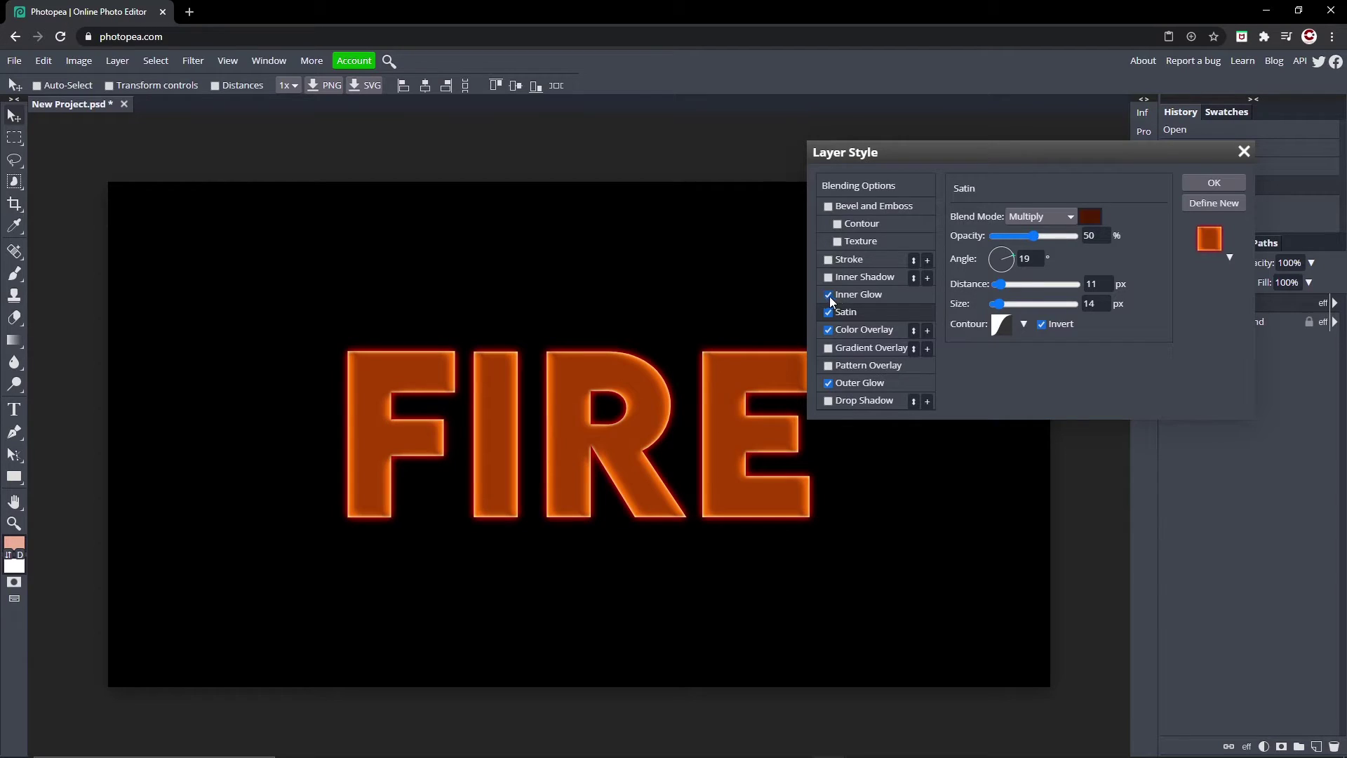
left_click(871, 298)
left_click(1028, 214)
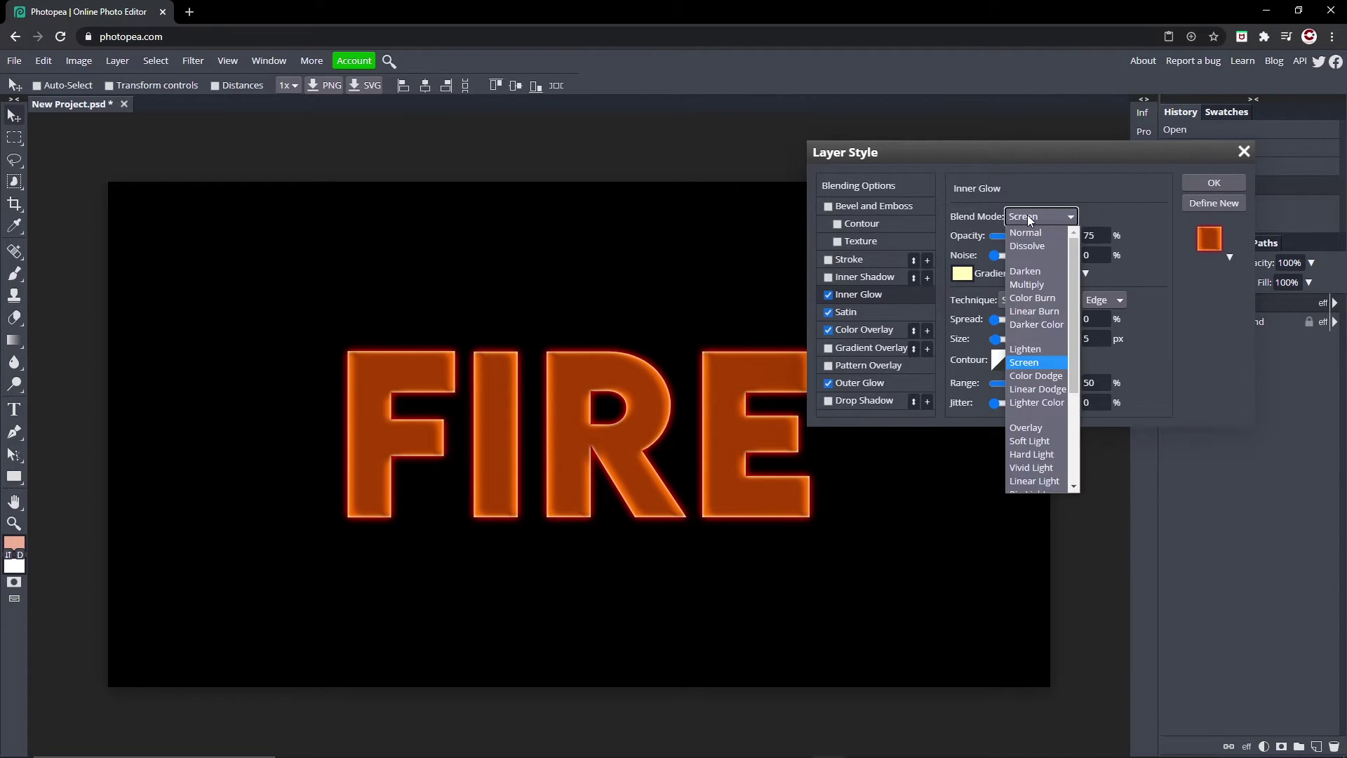
scroll(1034, 315, "down", 2)
scroll(1035, 316, "down", 1)
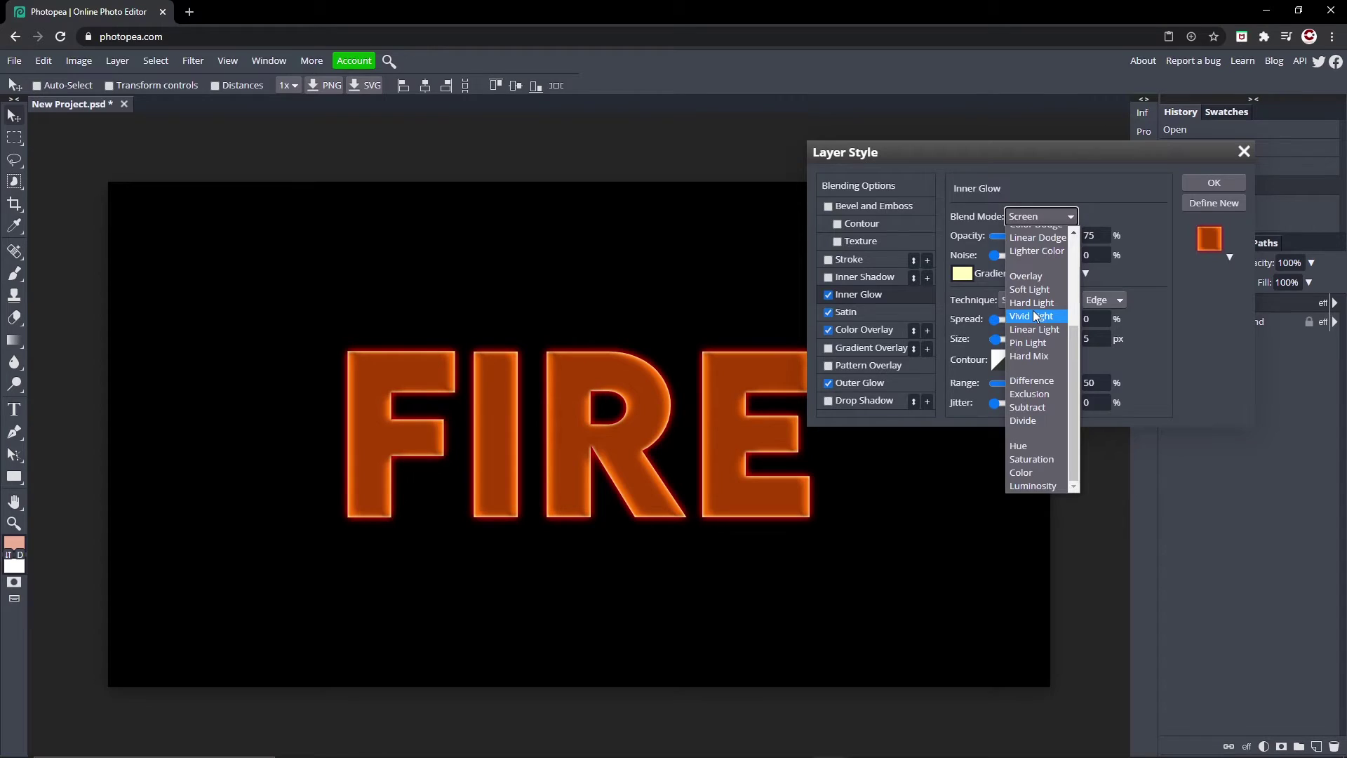
scroll(1036, 327, "up", 3)
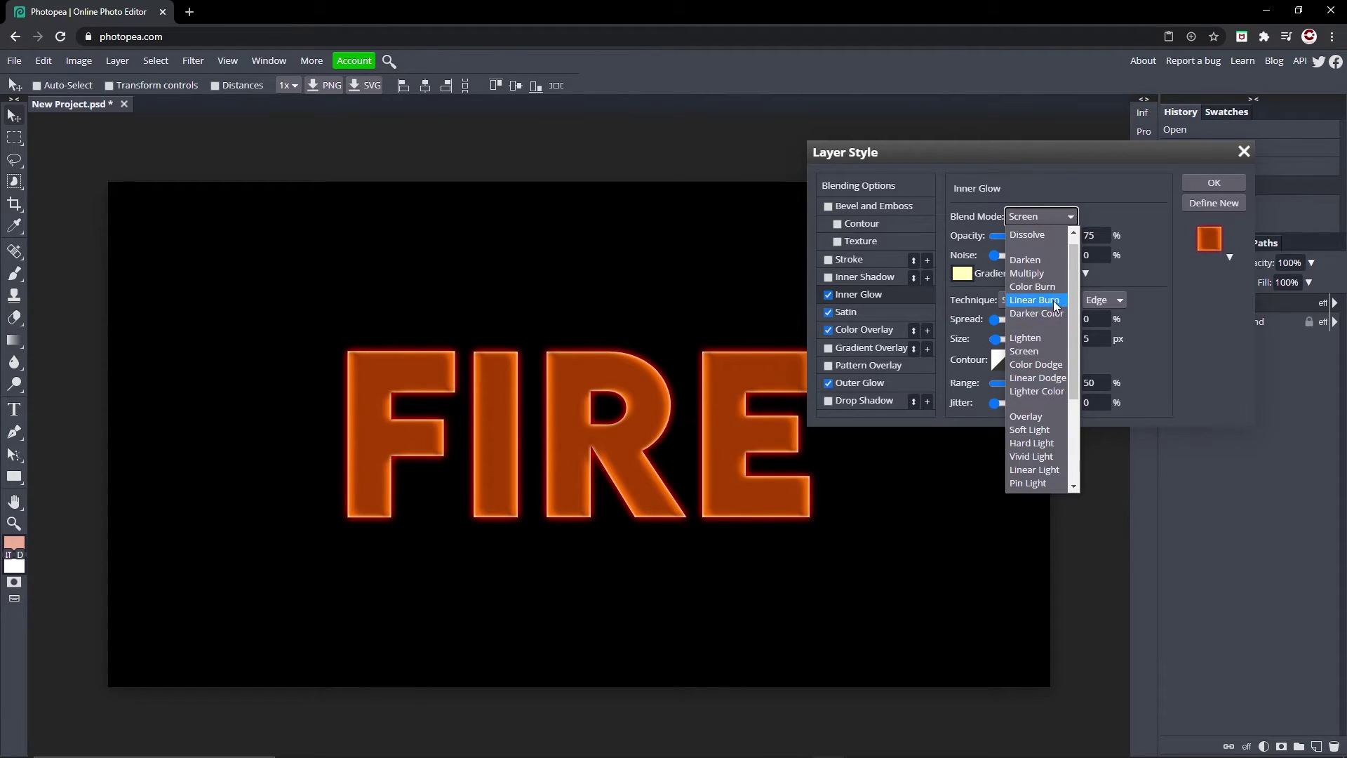
scroll(1054, 314, "down", 3)
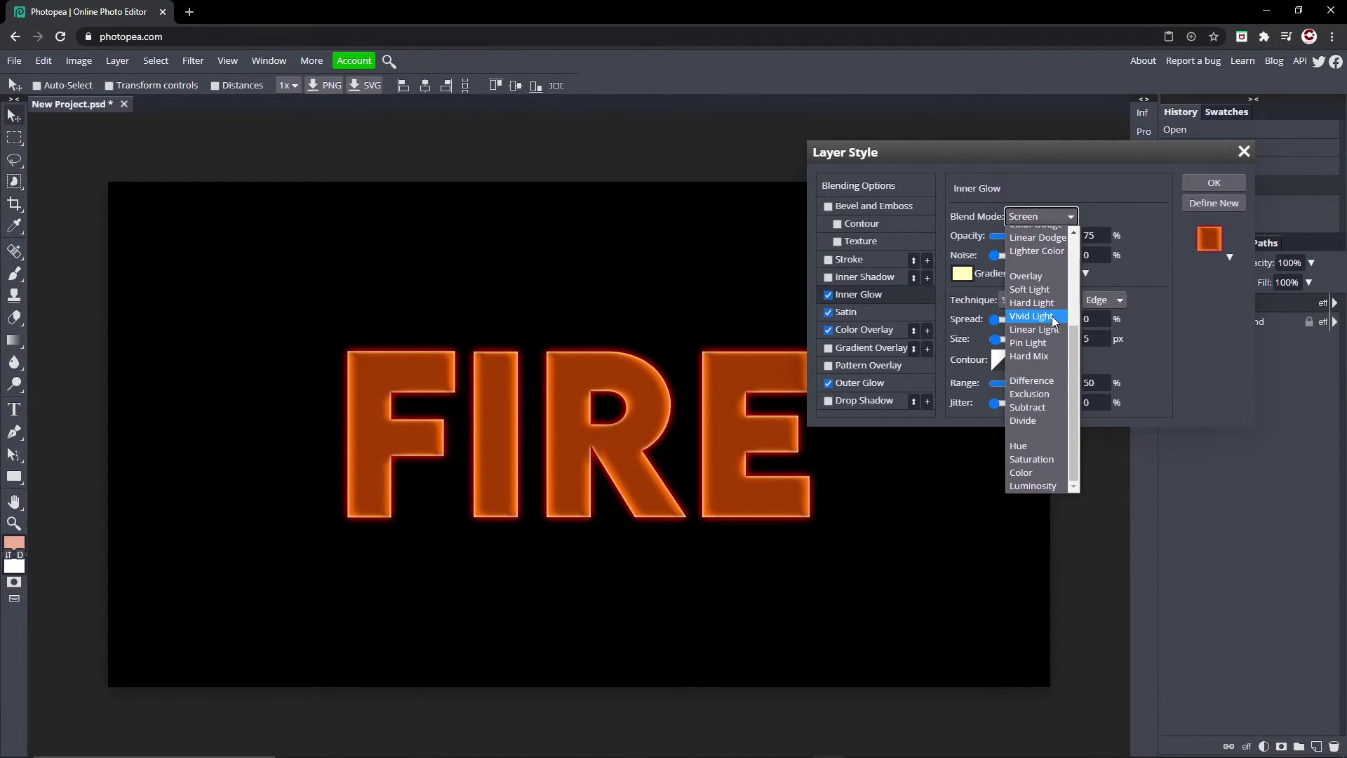
scroll(1057, 413, "up", 3)
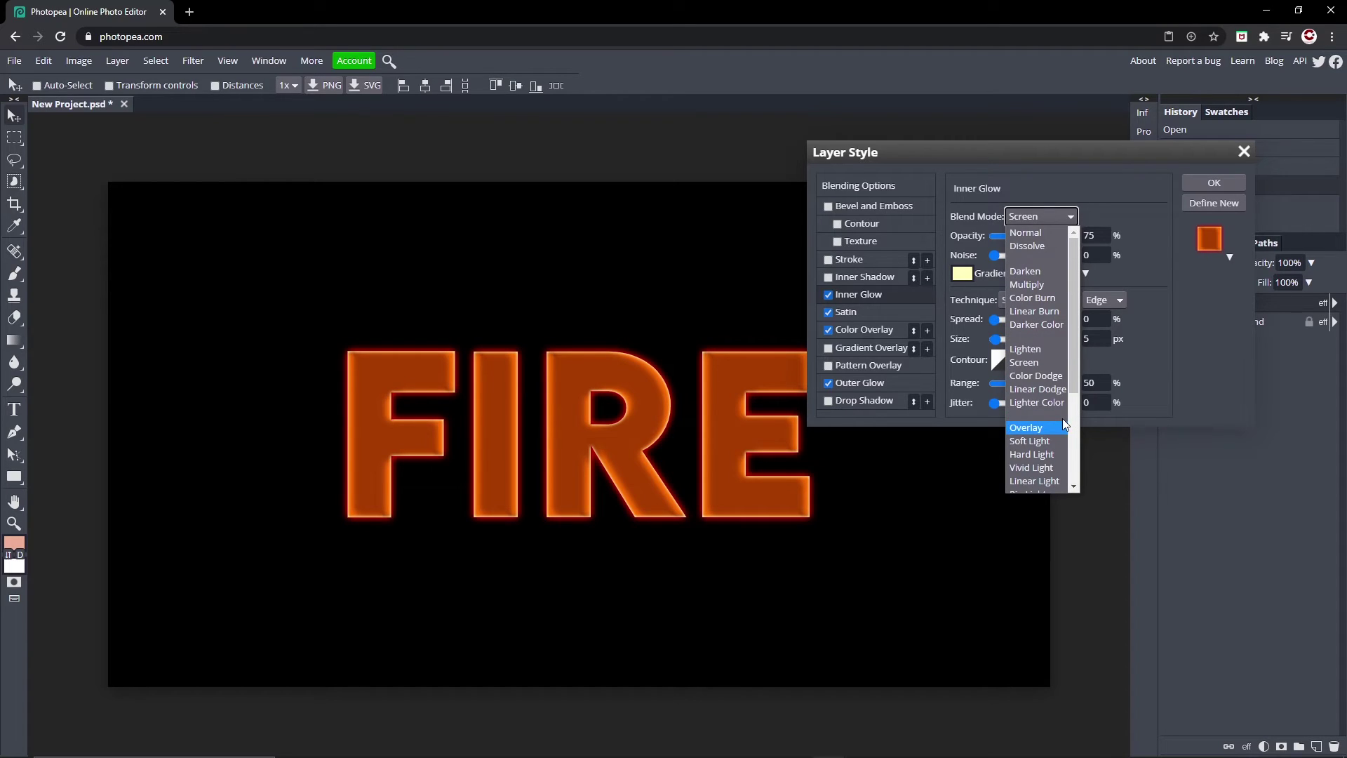
left_click(1047, 373)
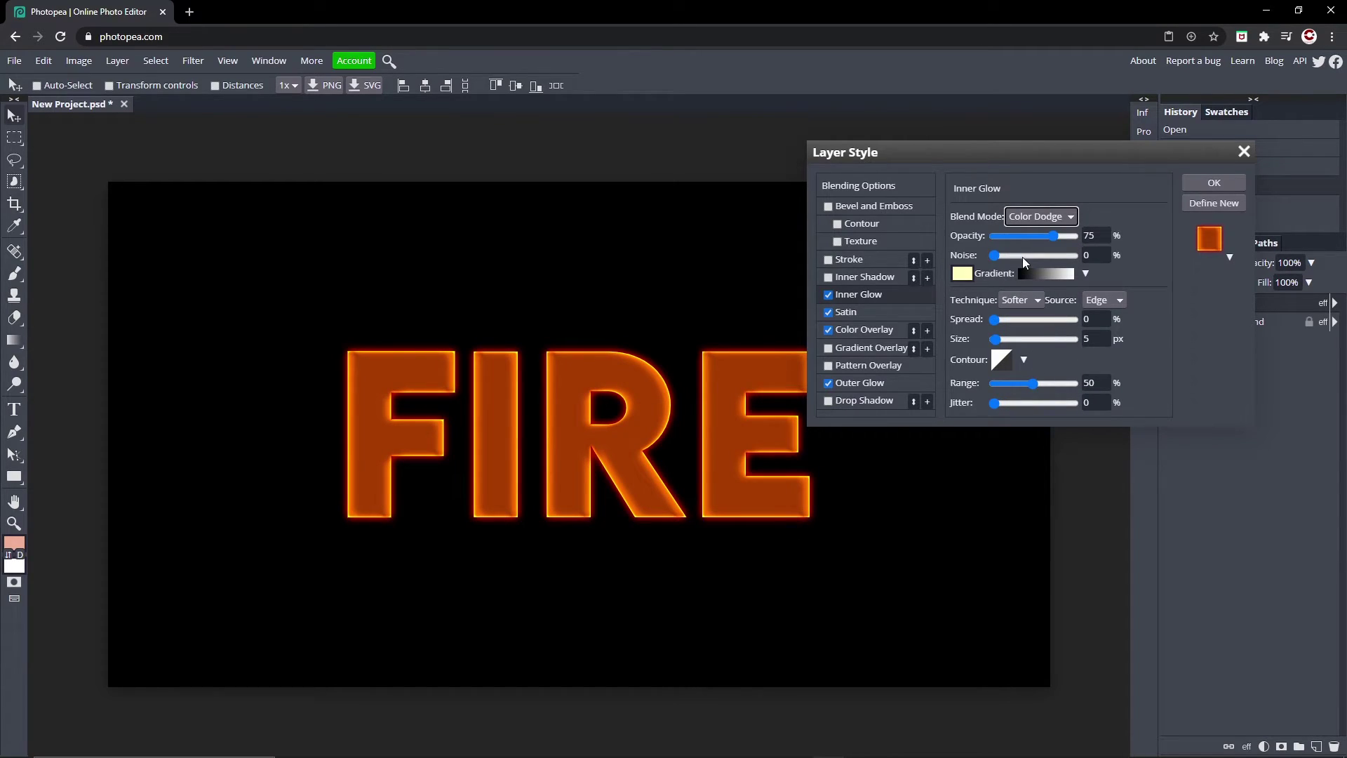
left_click_drag(1054, 235, 1126, 235)
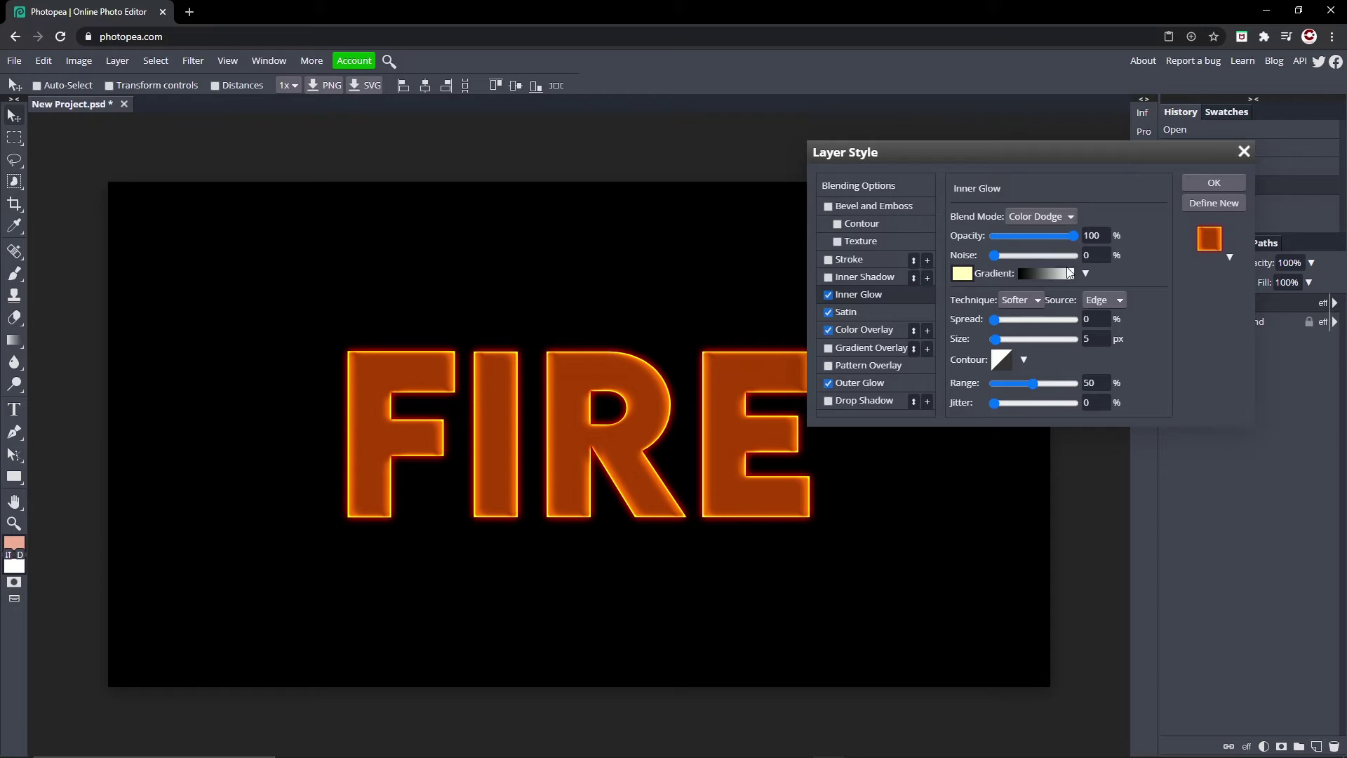
left_click_drag(994, 319, 995, 348)
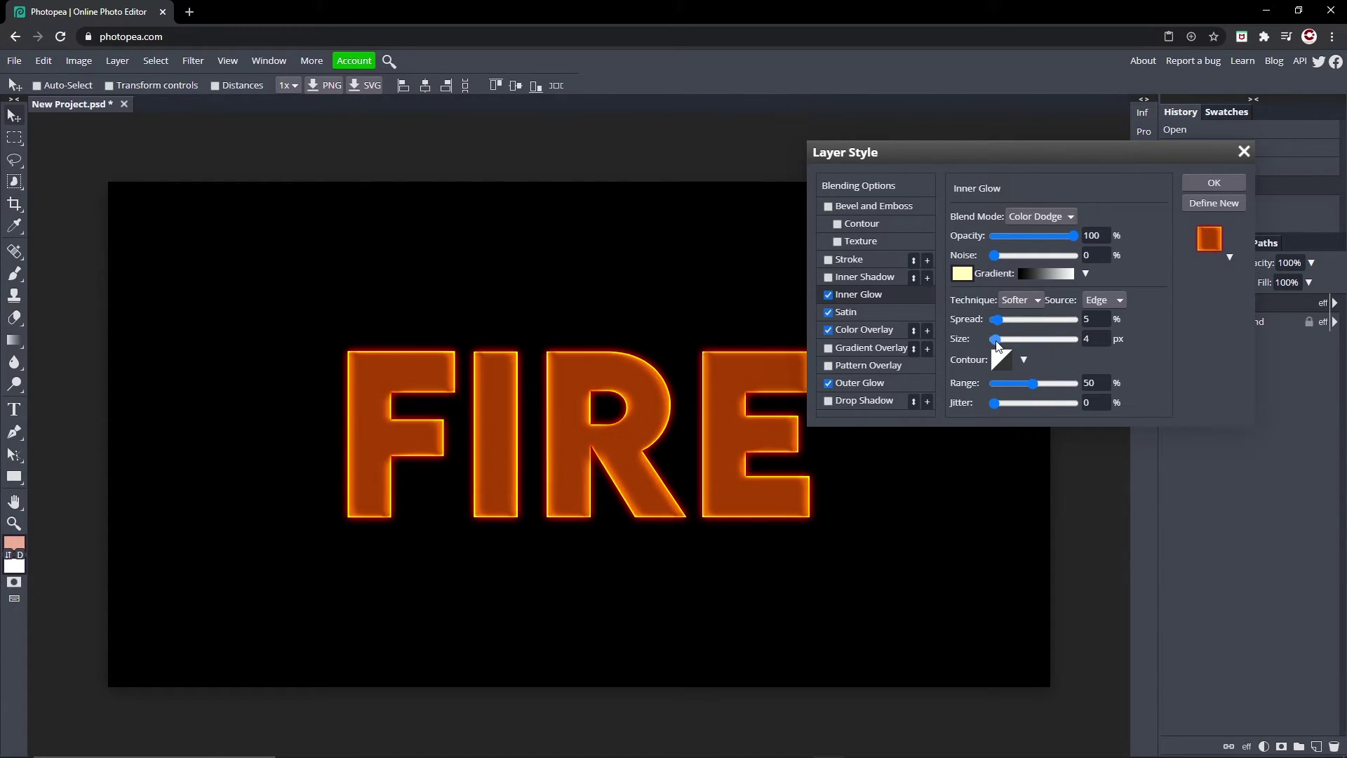
left_click_drag(1072, 235, 1043, 239)
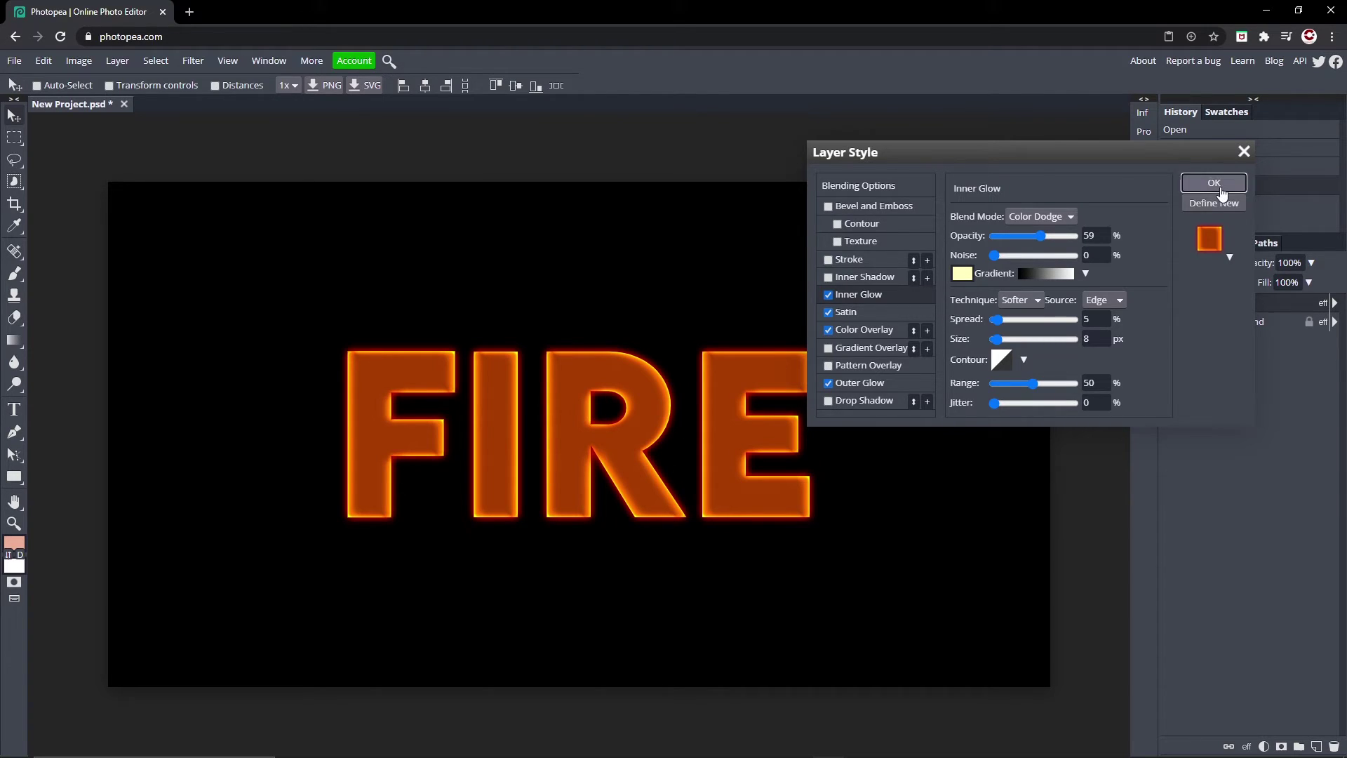
left_click(1214, 185)
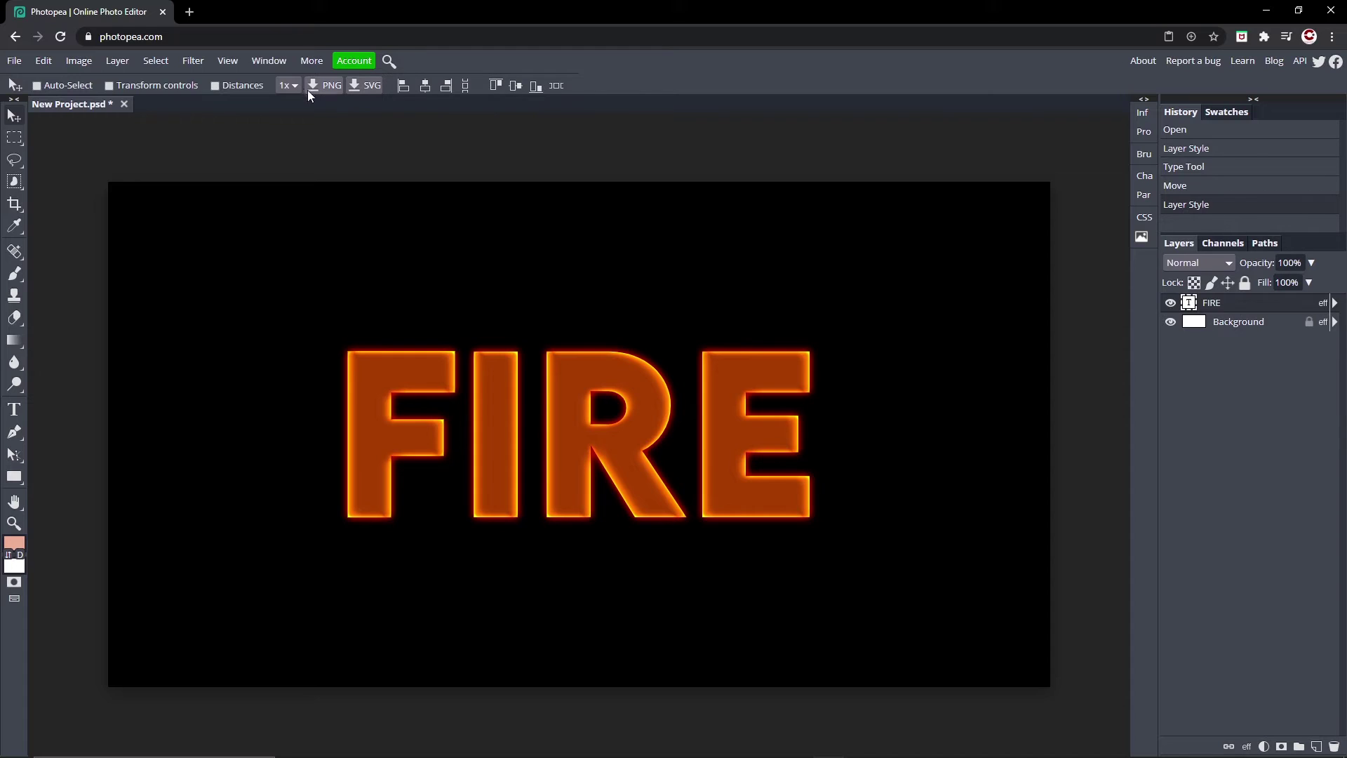
Step: Rasterize FIRE and apply a Distort > Ripple filter with amount -170, medium size
left_click(193, 62)
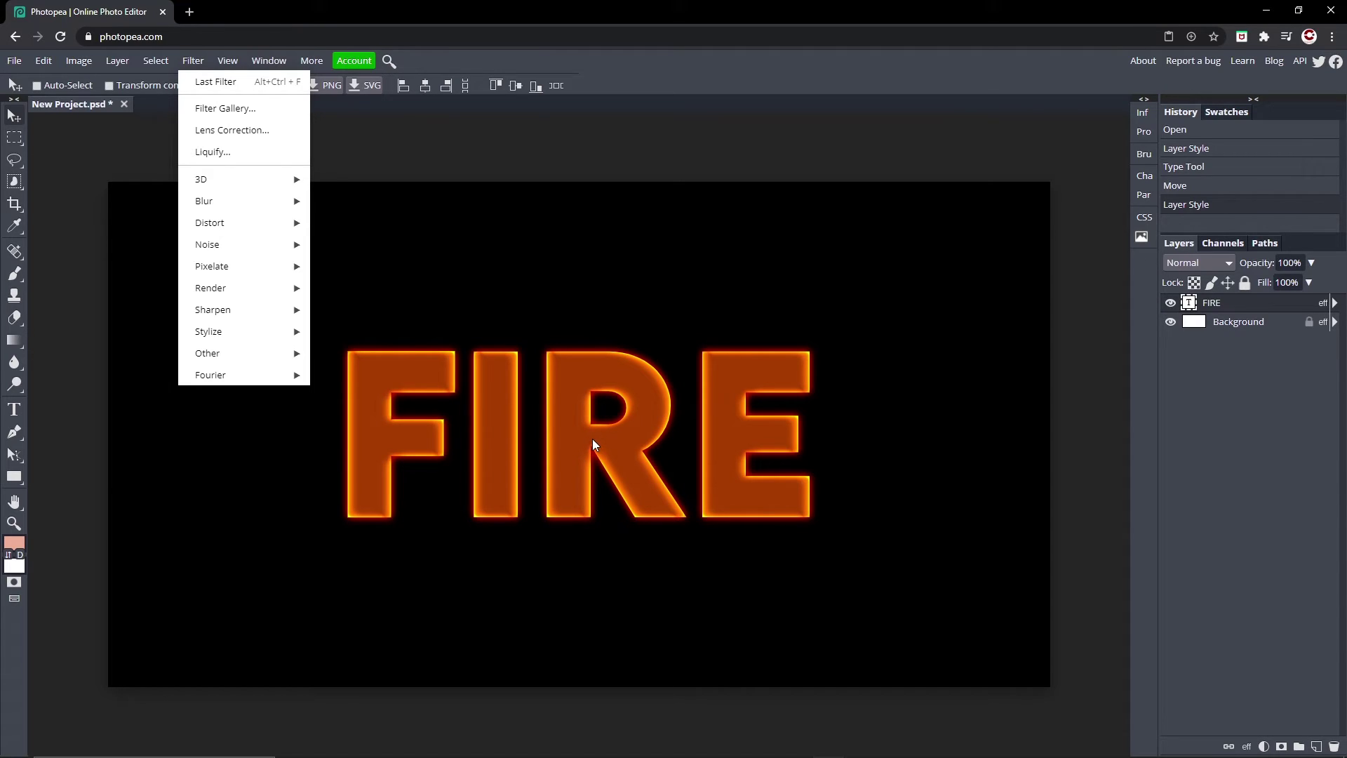
mouse_move(209, 223)
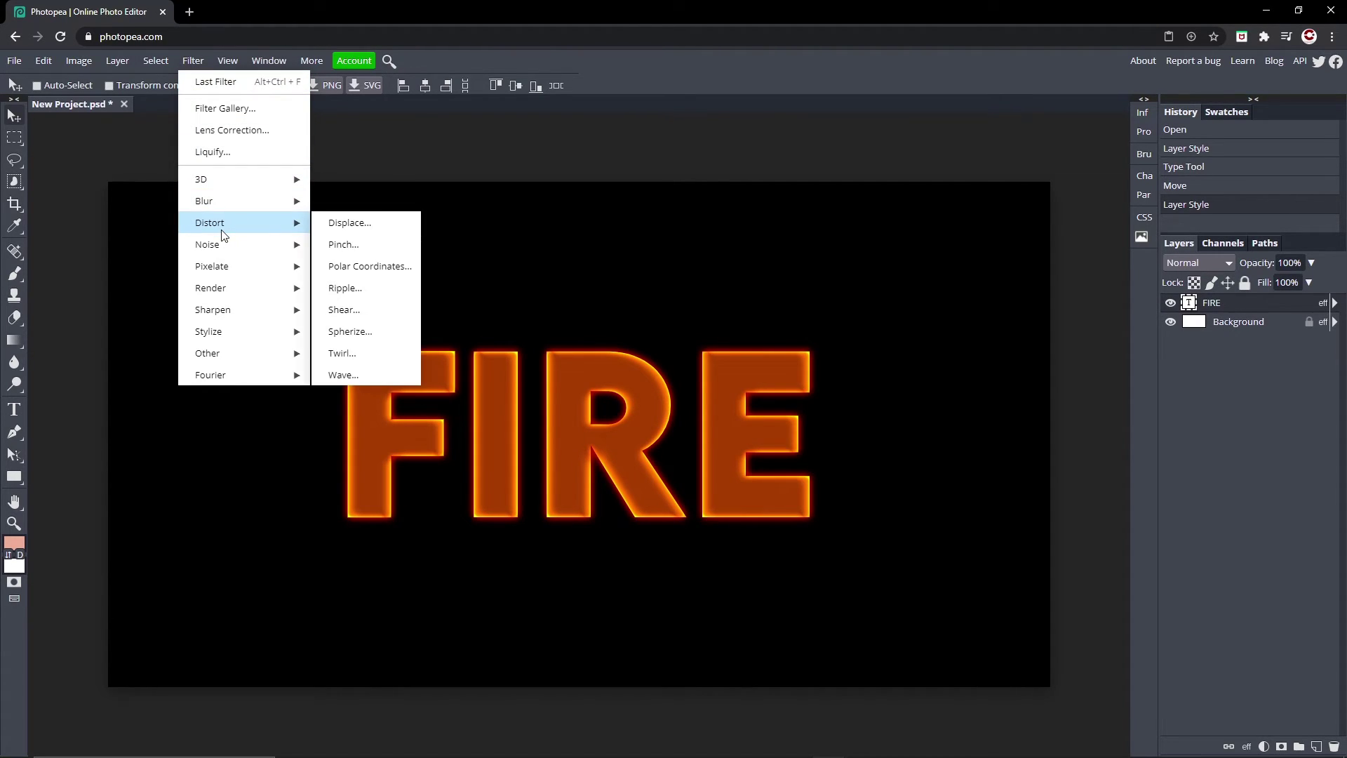
left_click(360, 286)
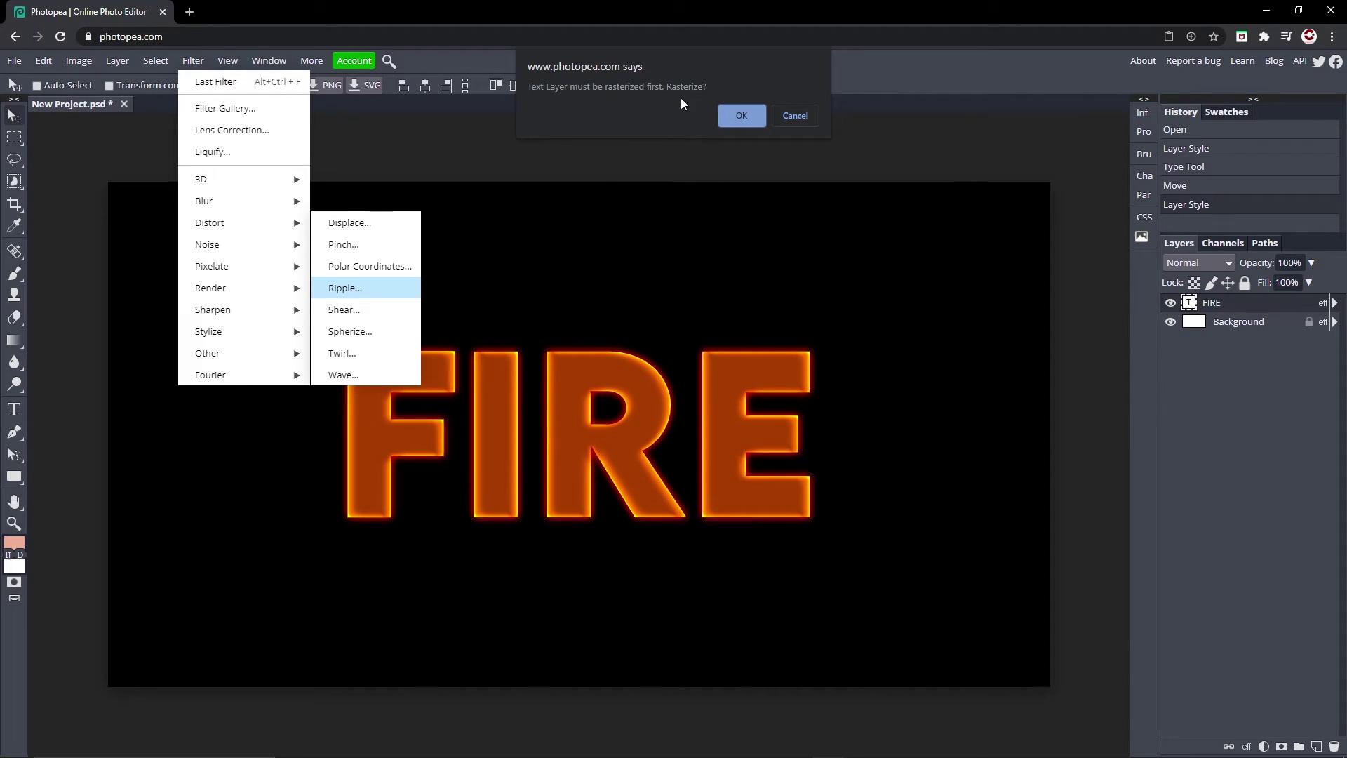
left_click(746, 120)
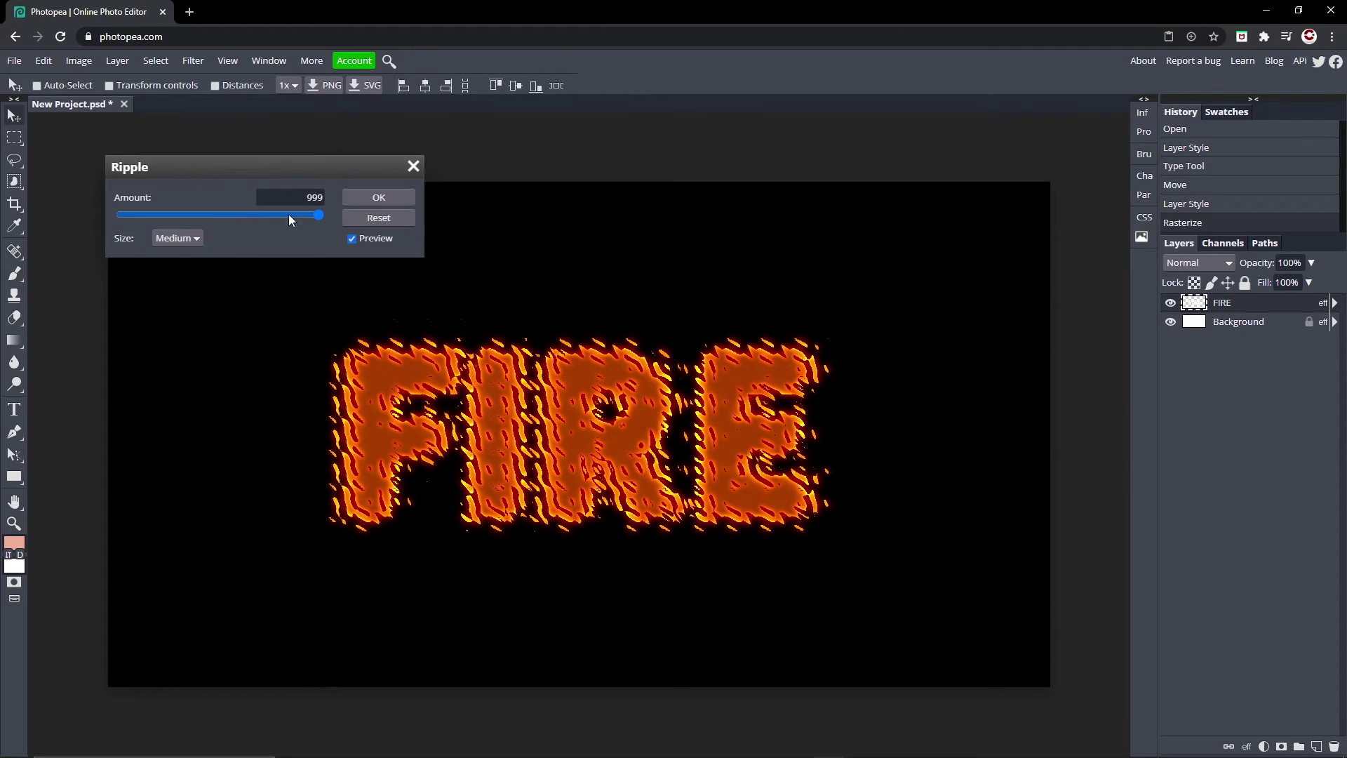
left_click_drag(307, 219, 205, 215)
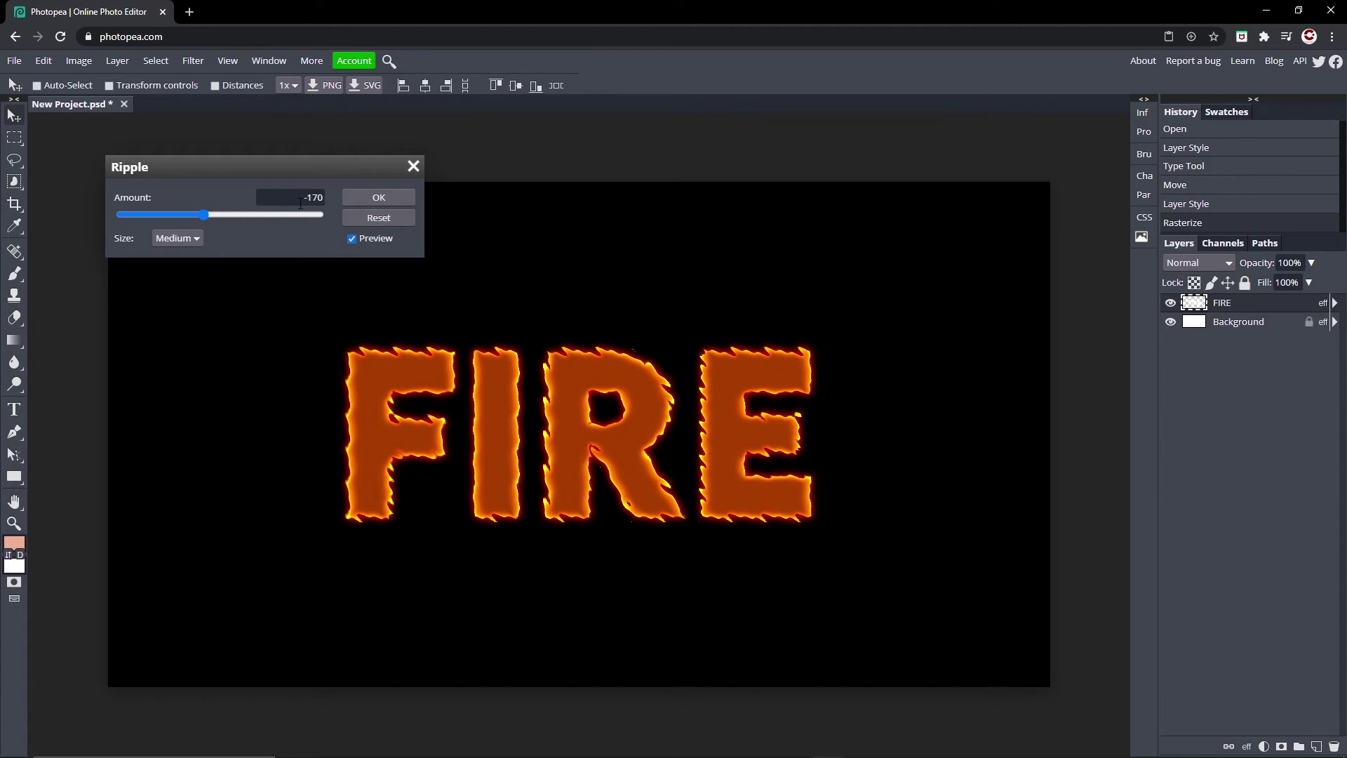
left_click(384, 197)
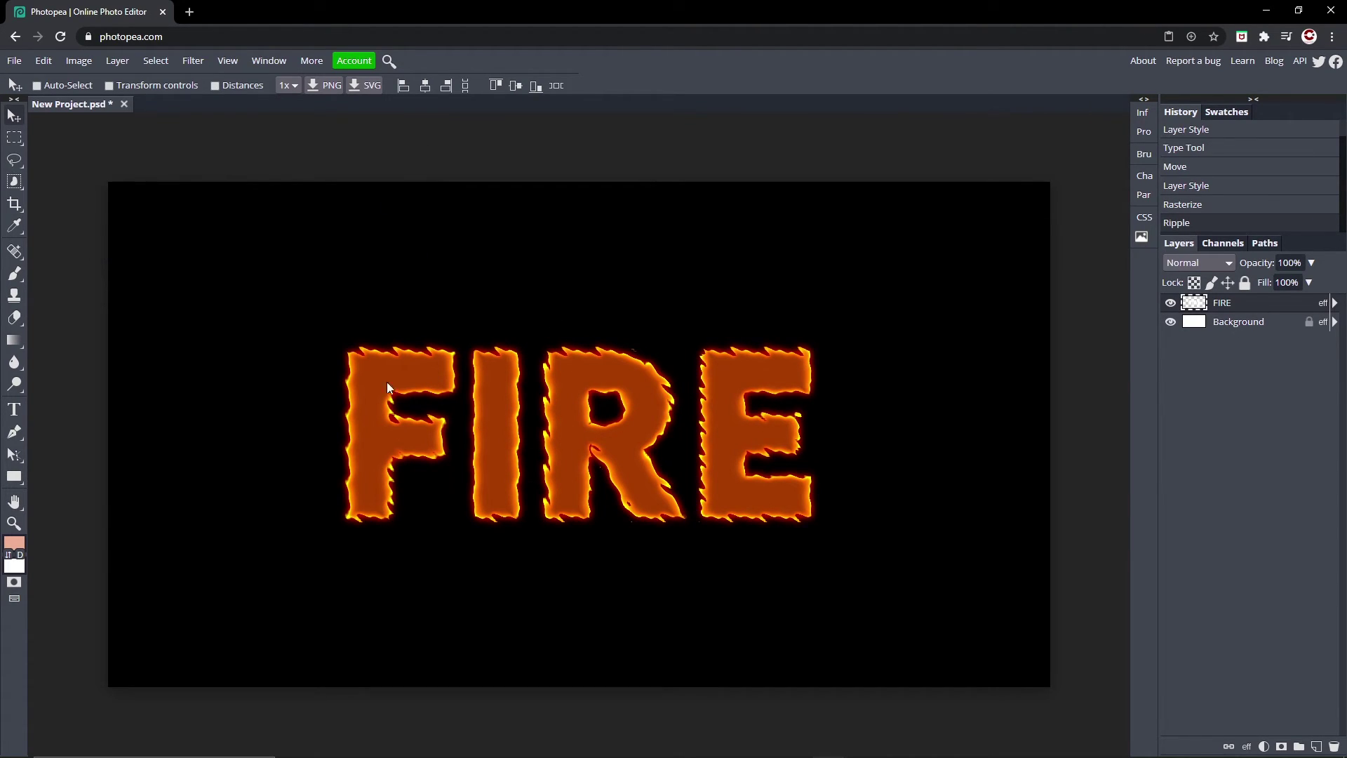
left_click(1171, 322)
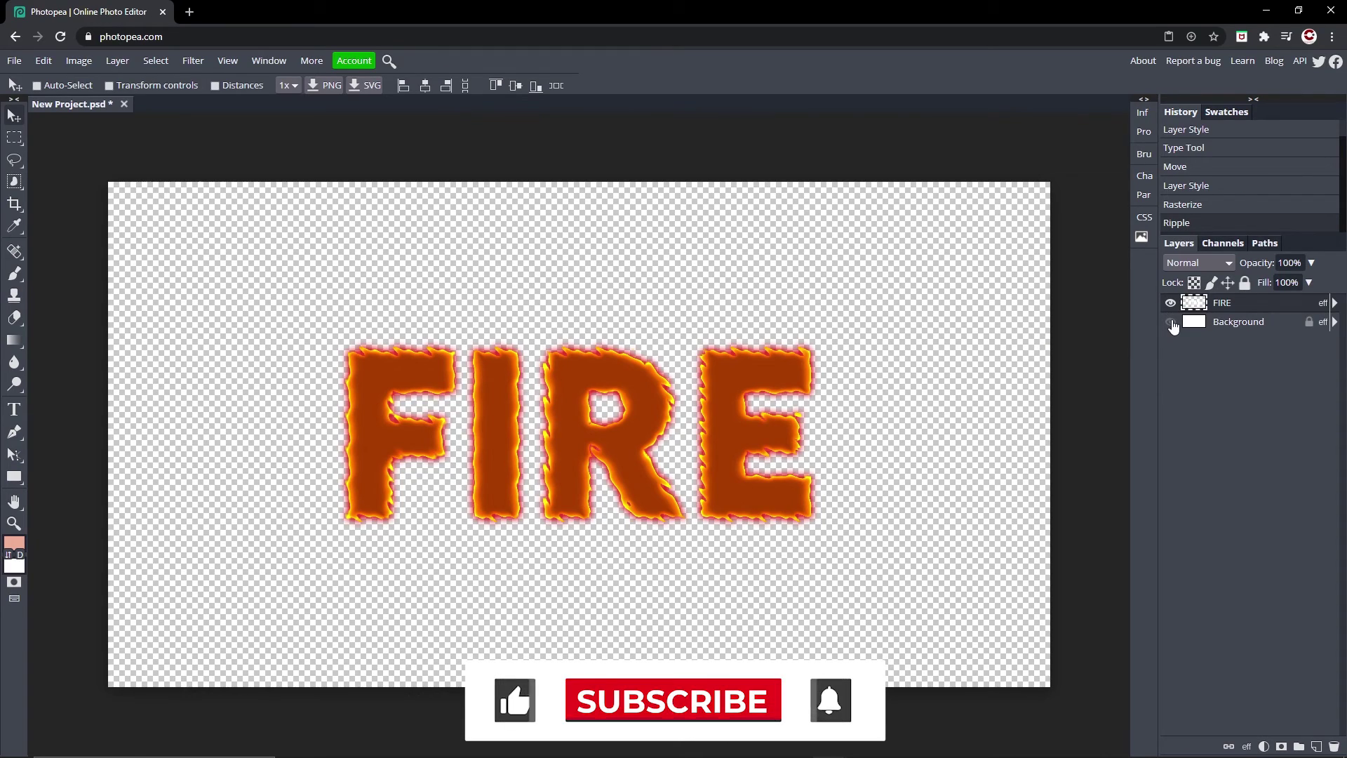
left_click(1170, 323)
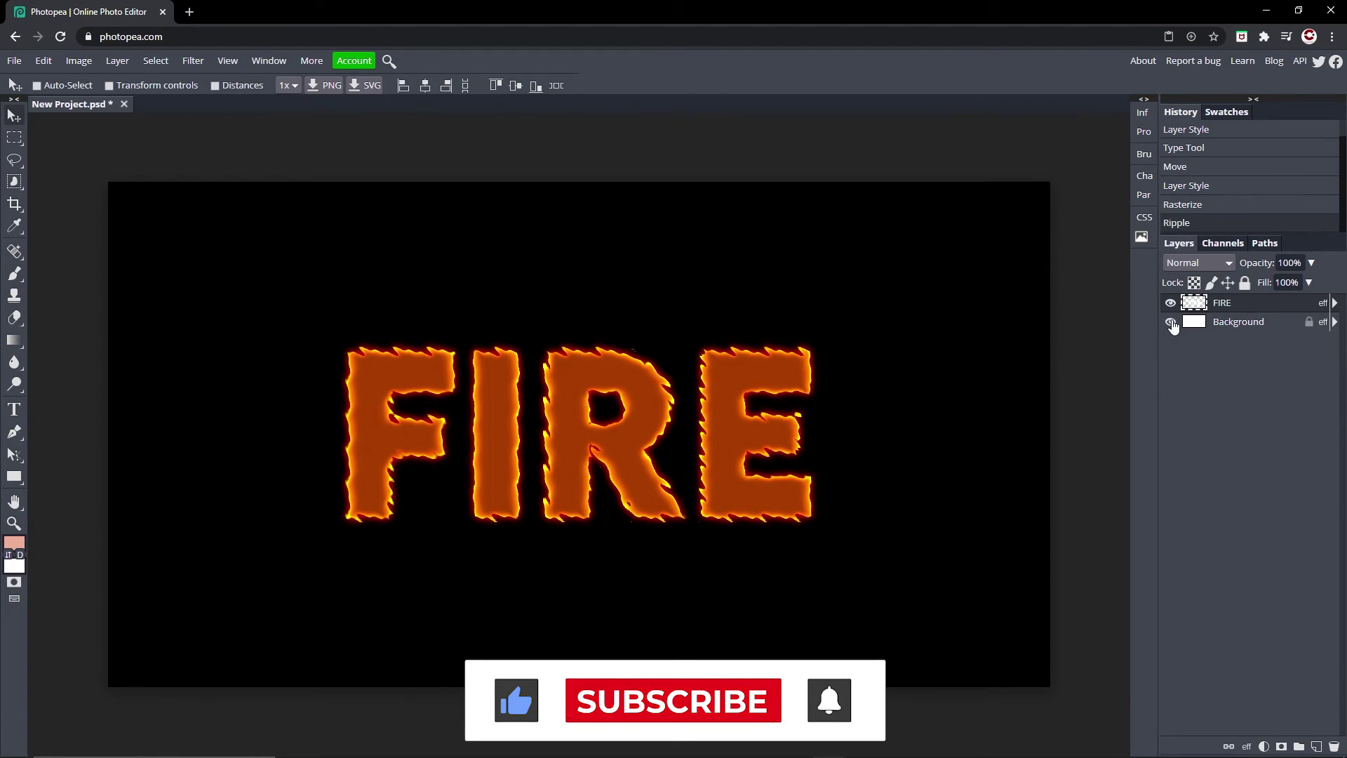